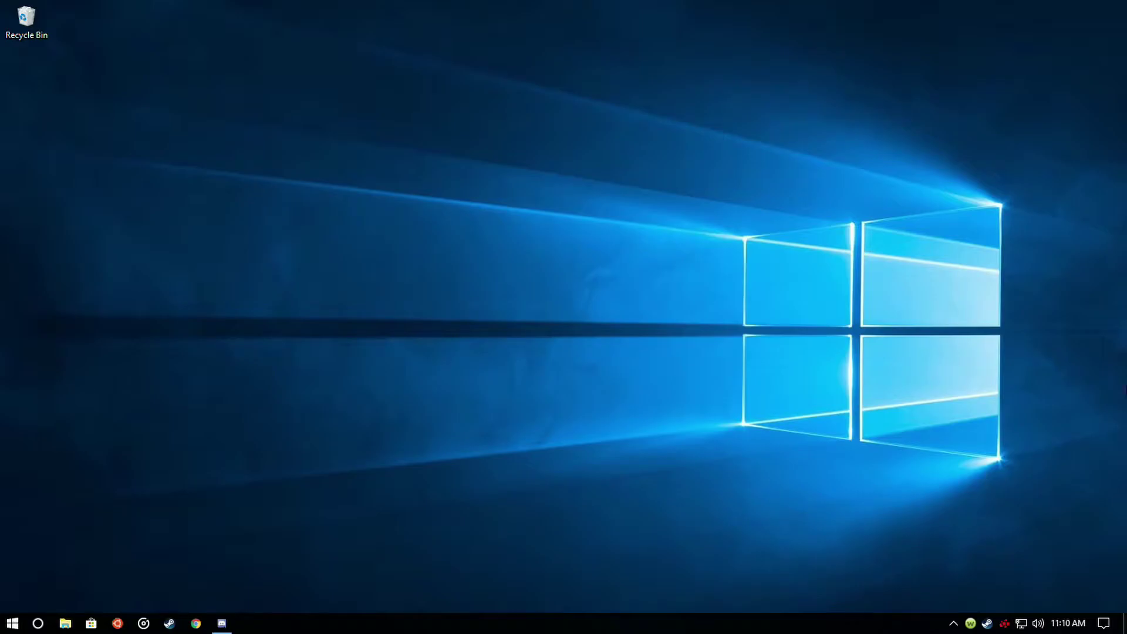
Open AMD Radeon Settings, review the global ReLive options and bring up the ReLive recording settings
right_click(1007, 626)
click(1062, 554)
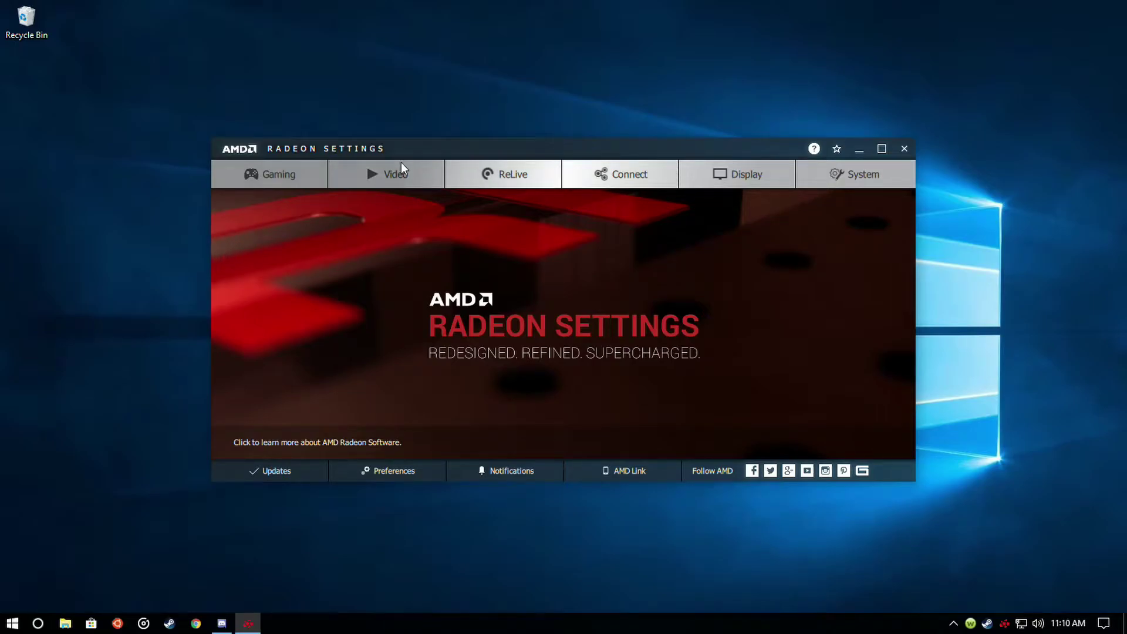
click(510, 175)
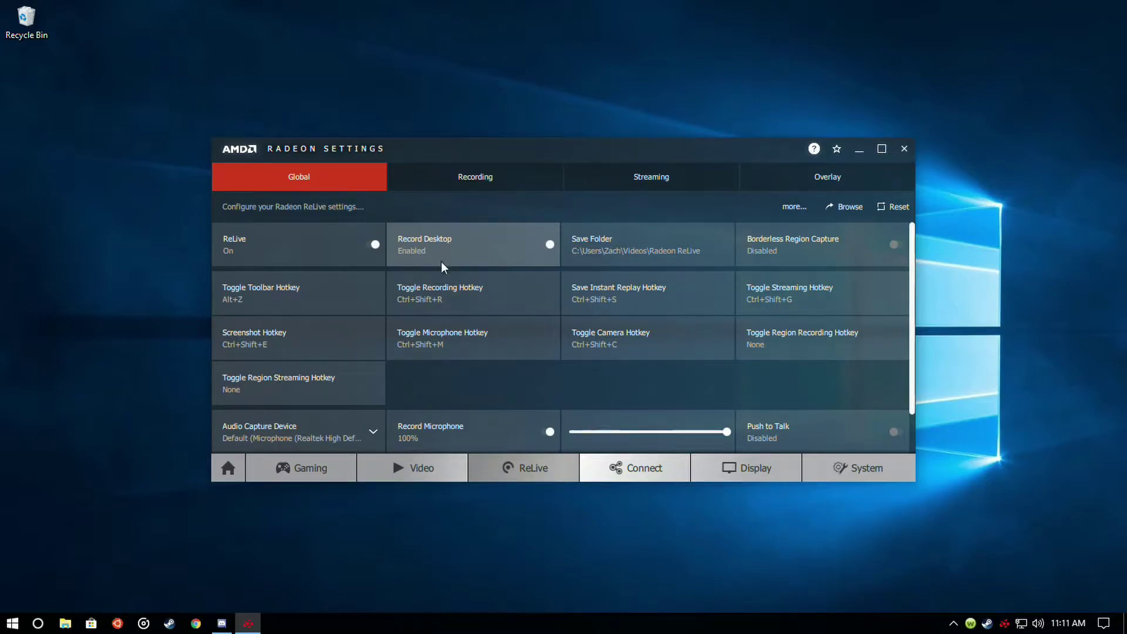
scroll(510, 357, down, 1)
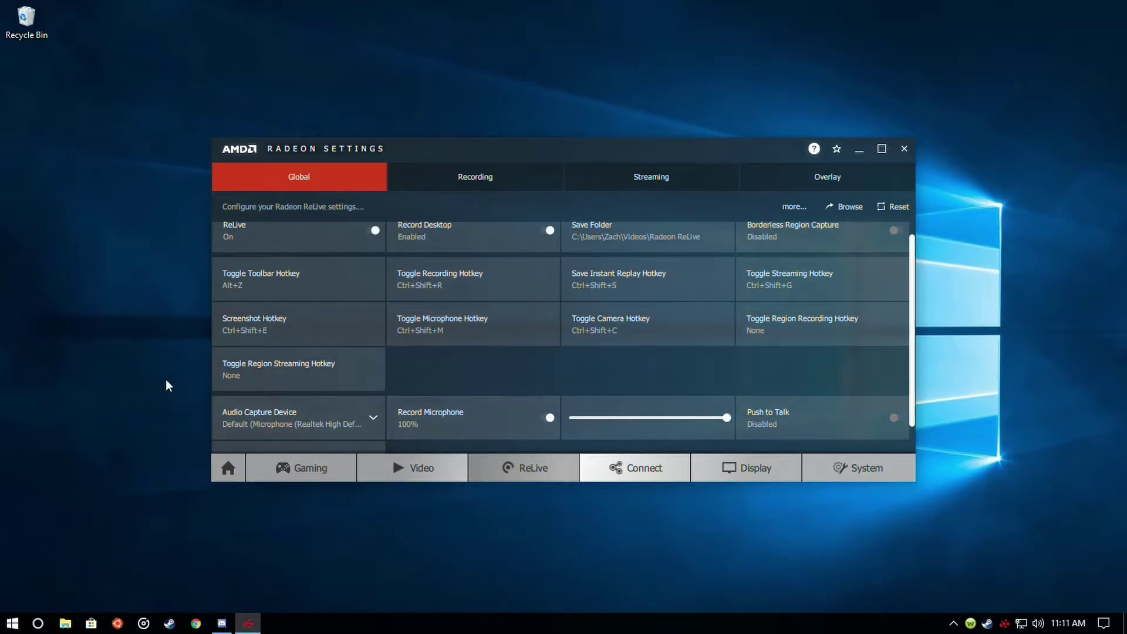
scroll(440, 398, down, 1)
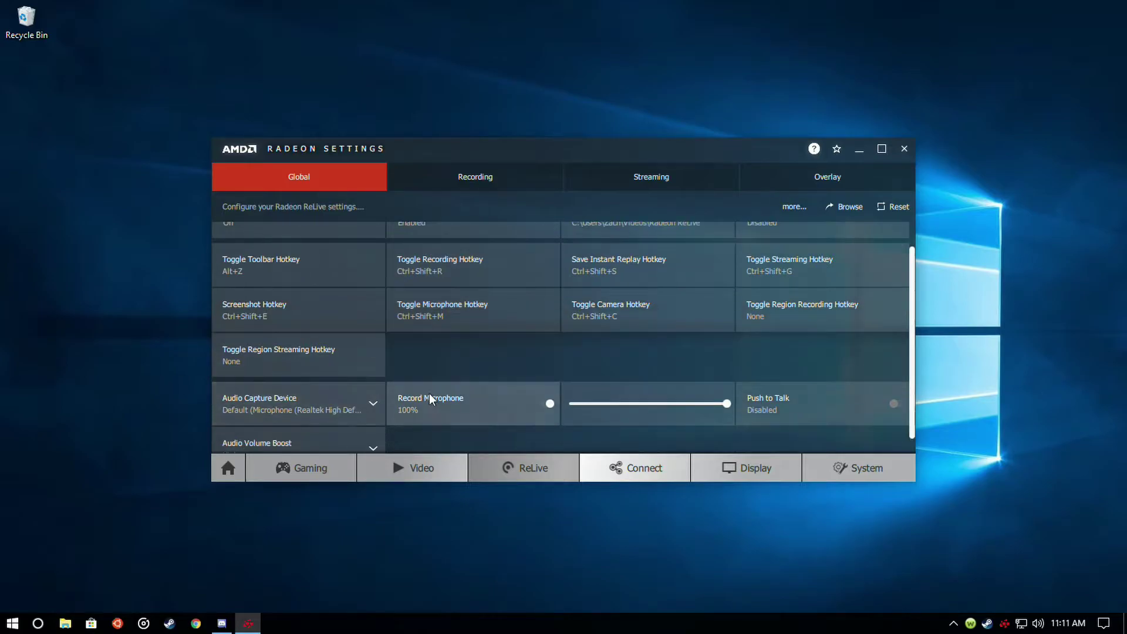
click(472, 178)
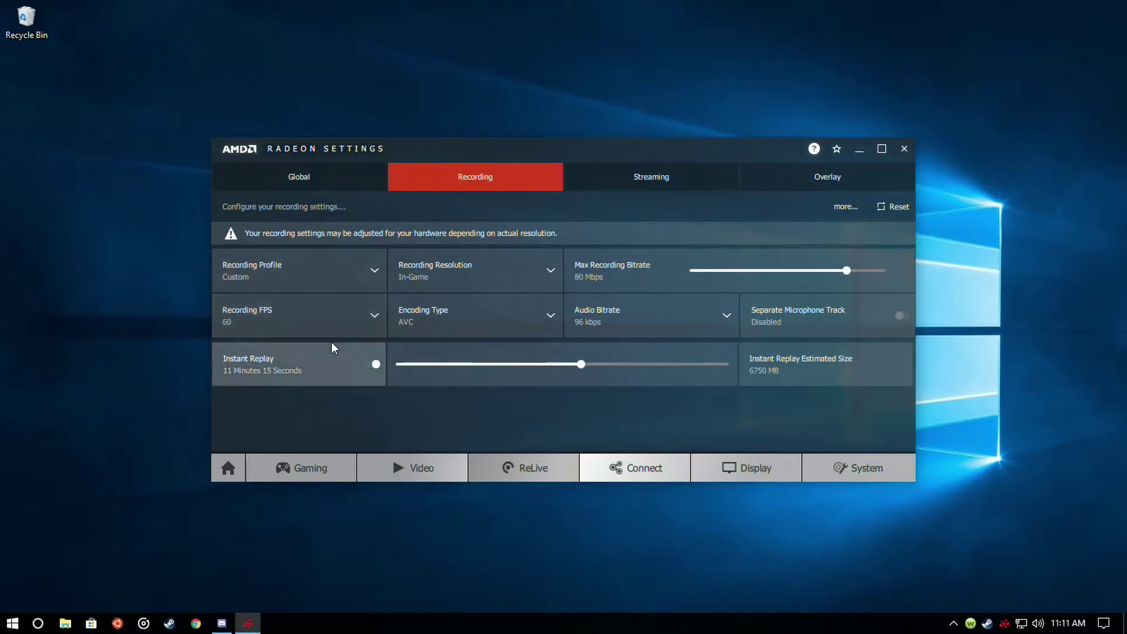
Switch the ReLive recording frame rate to 30 FPS and return it to 60 FPS
click(344, 312)
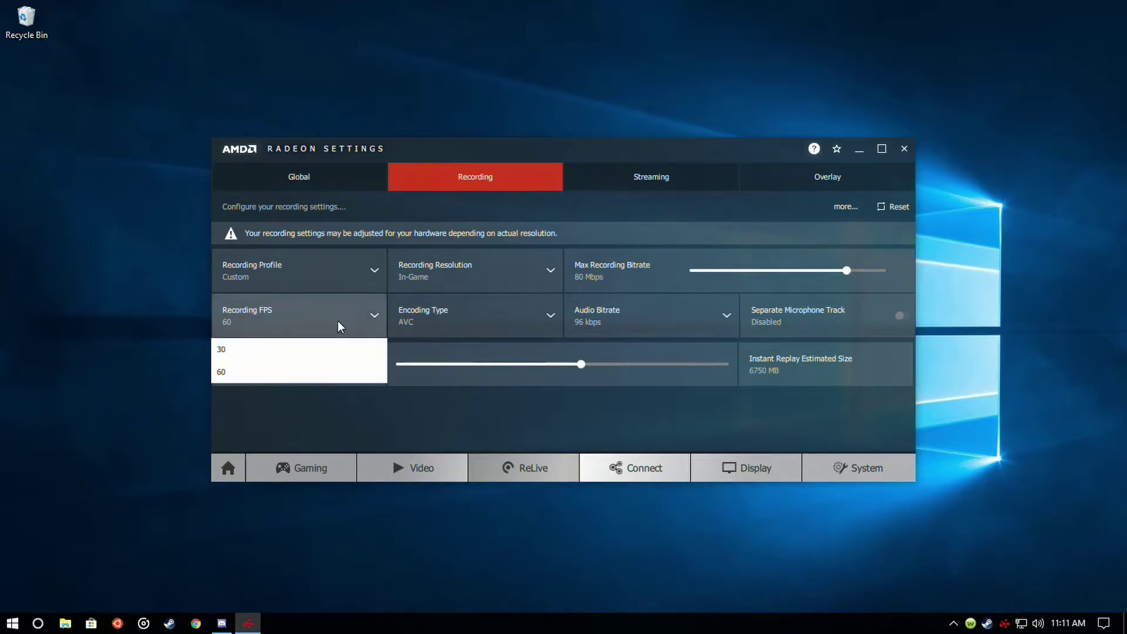
click(320, 350)
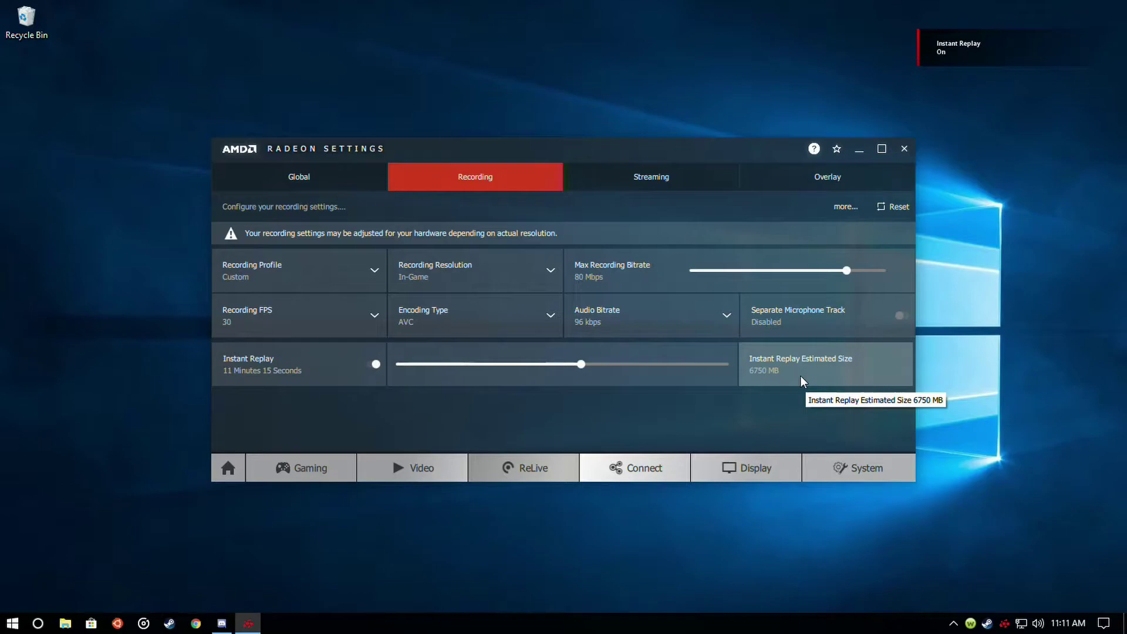
click(297, 316)
click(281, 370)
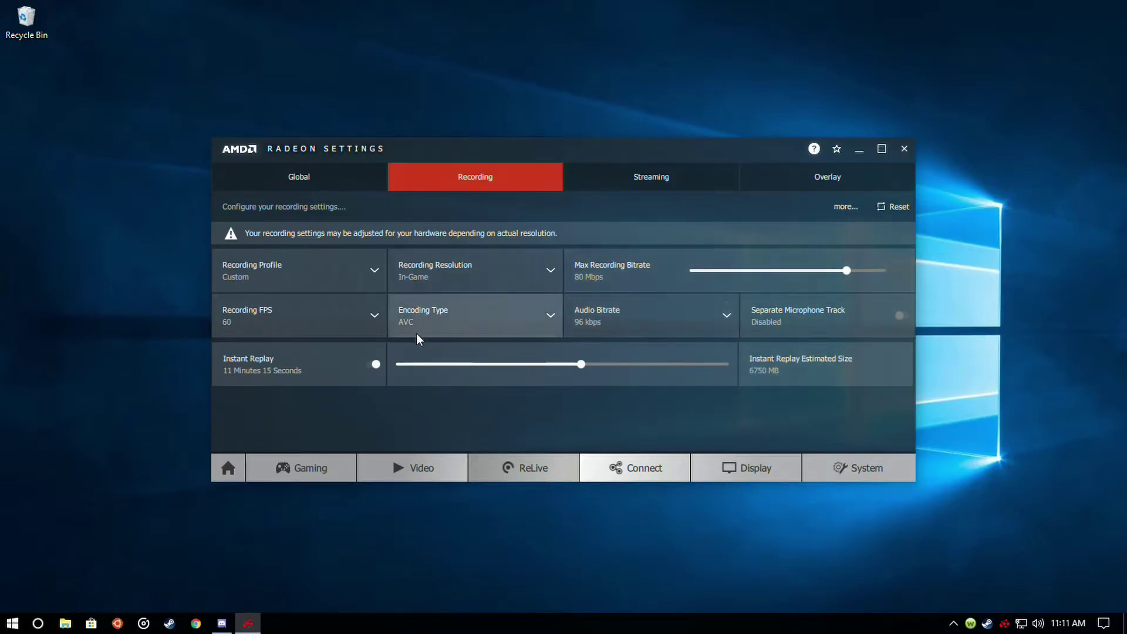
Examine the AVC and HEVC encoding type choices and the maximum recording bitrate, keeping AVC
click(460, 308)
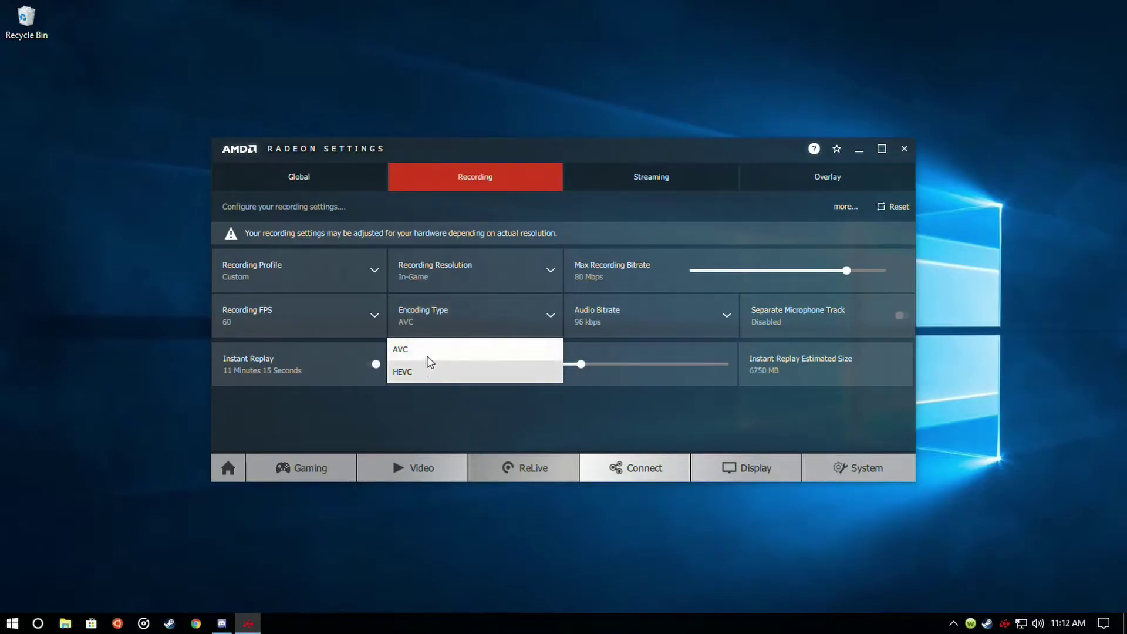
click(459, 322)
click(460, 320)
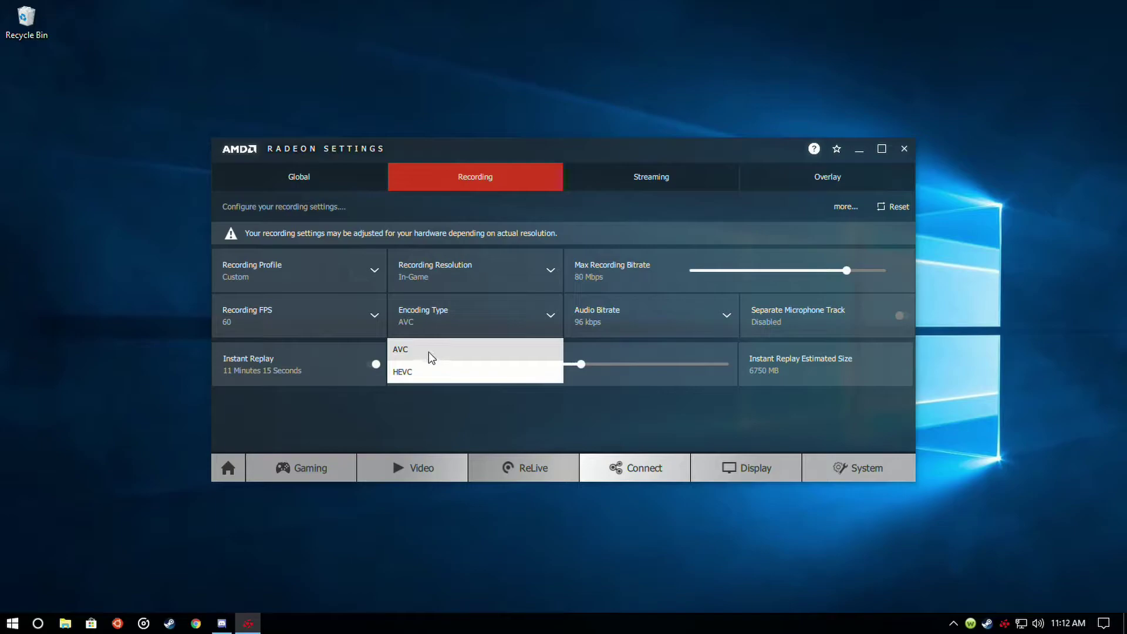
click(425, 350)
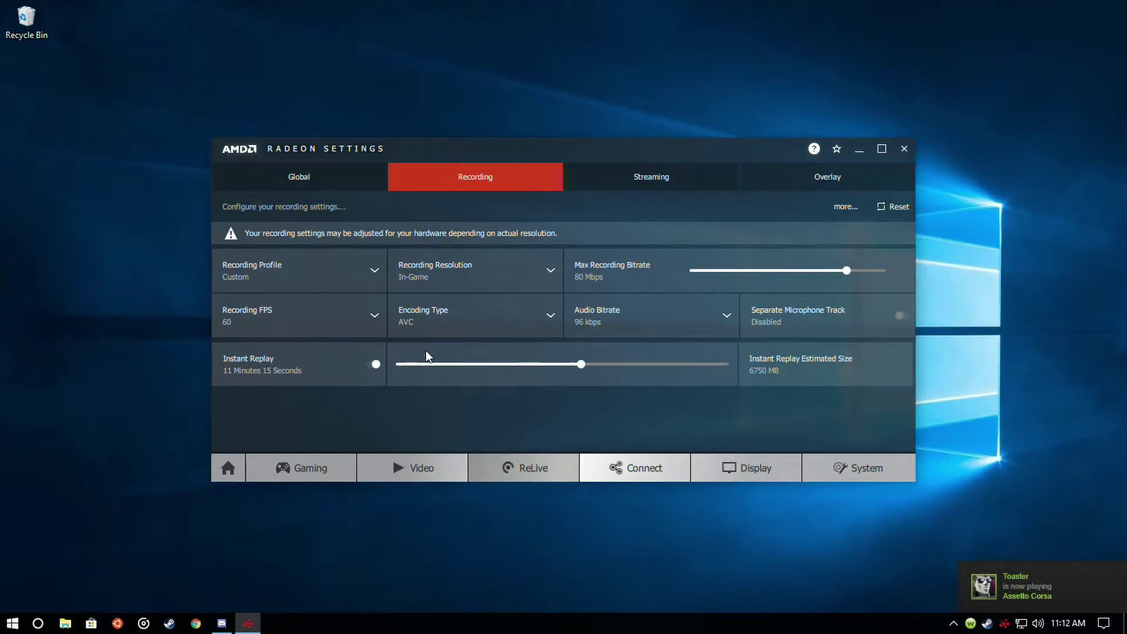
click(434, 325)
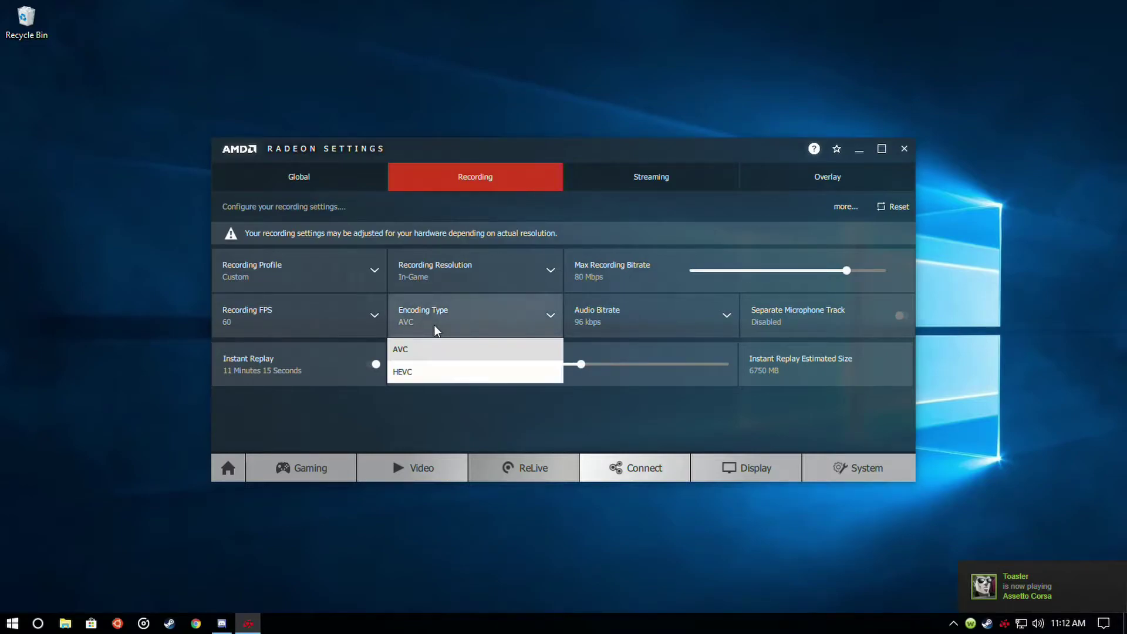
click(434, 325)
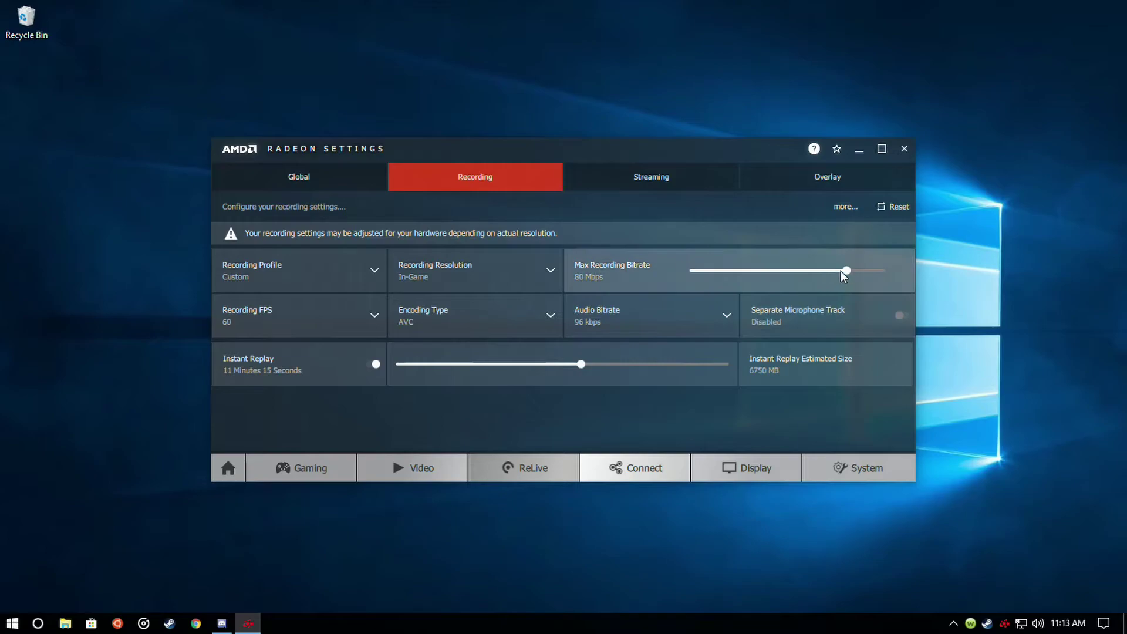
mouse_move(842, 271)
mouse_down()
mouse_move(730, 272)
mouse_move(792, 282)
mouse_move(767, 287)
mouse_move(846, 283)
mouse_up()
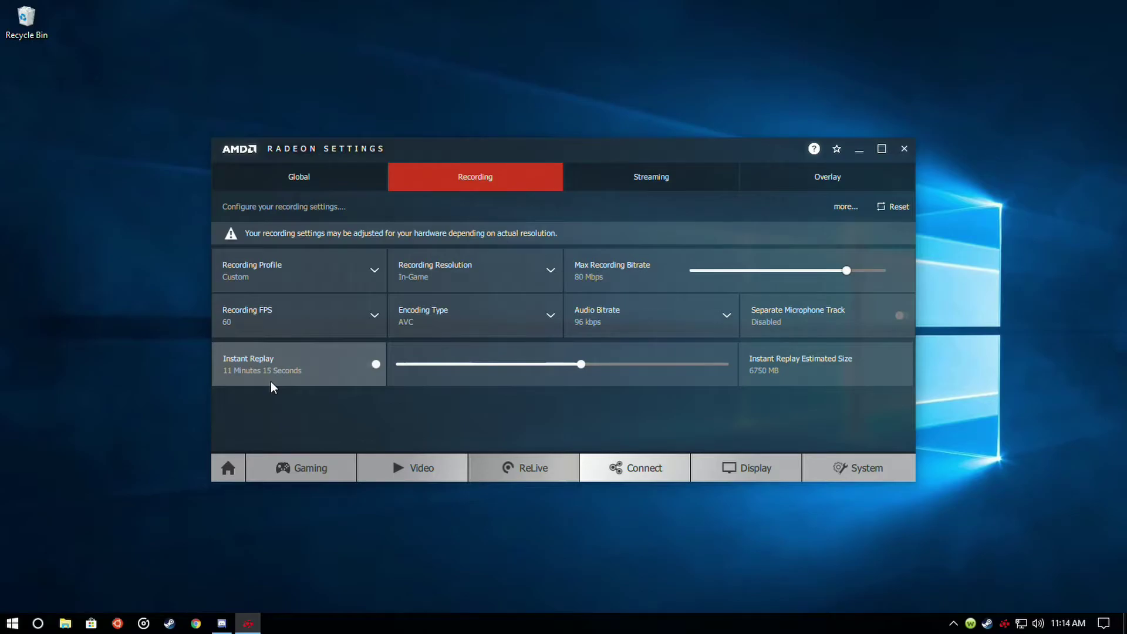
Compare the global ReLive settings with the recording settings, ending on the recording settings
click(362, 183)
click(430, 189)
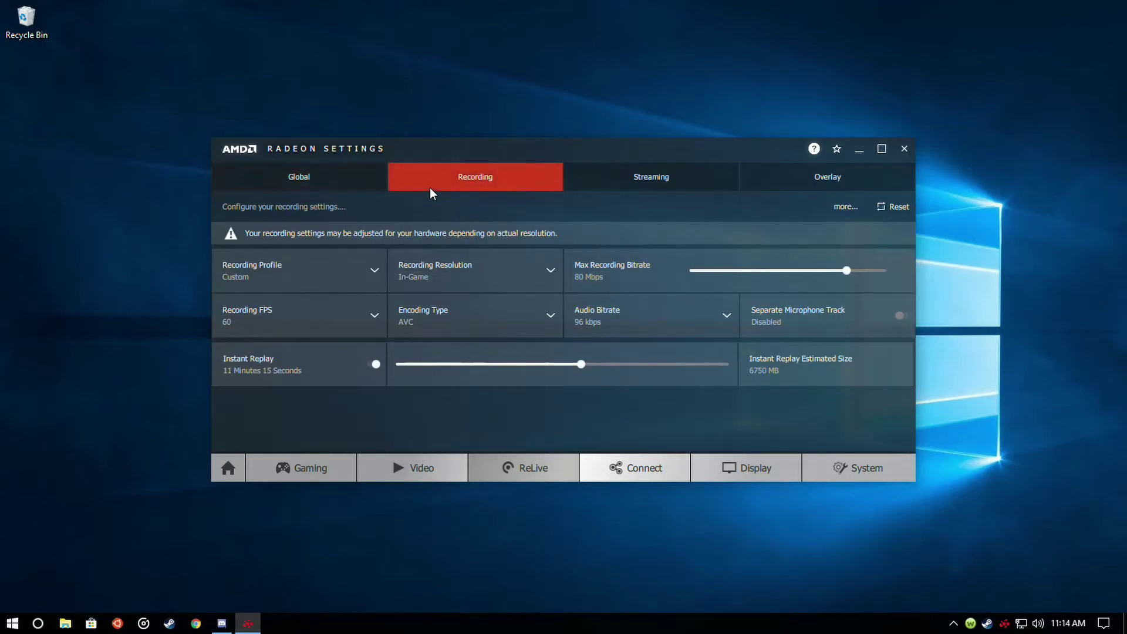
click(367, 185)
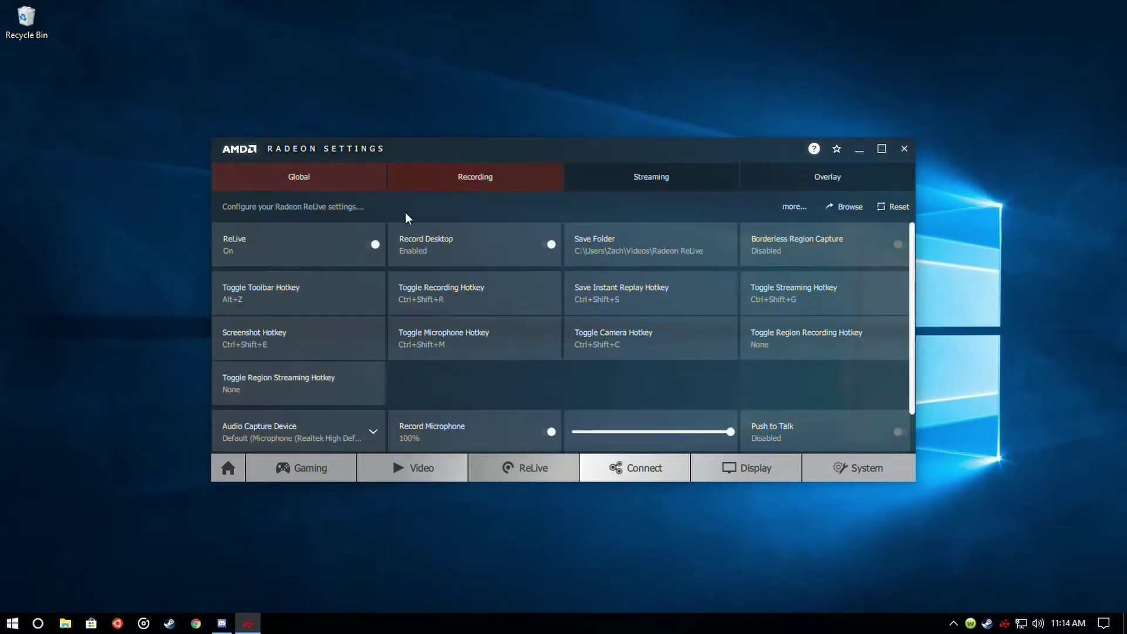
click(456, 176)
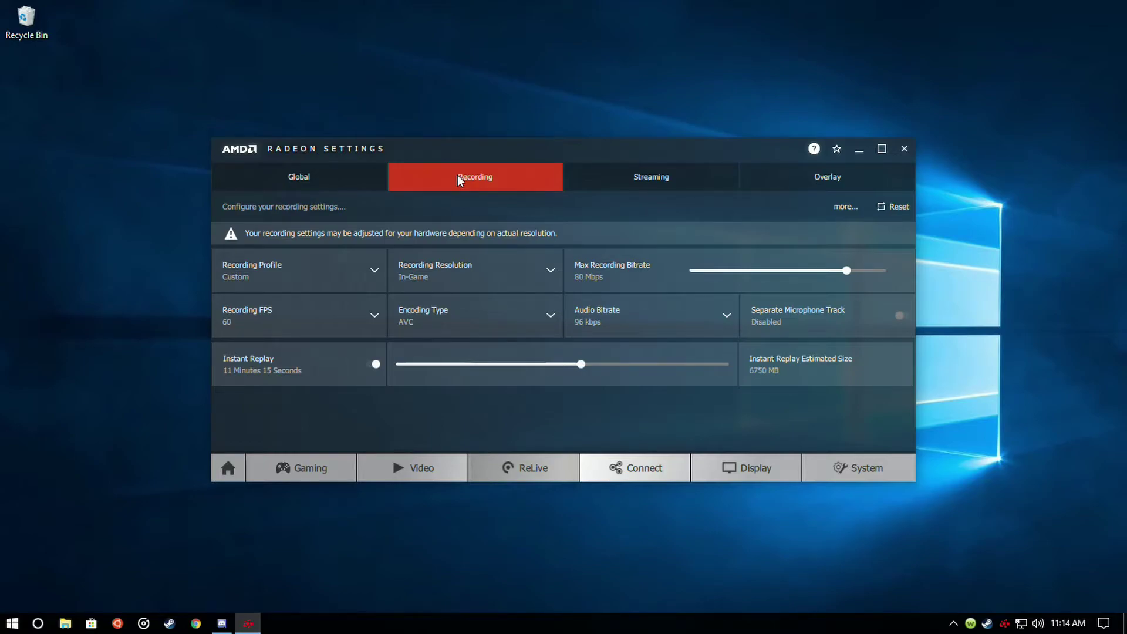
click(353, 171)
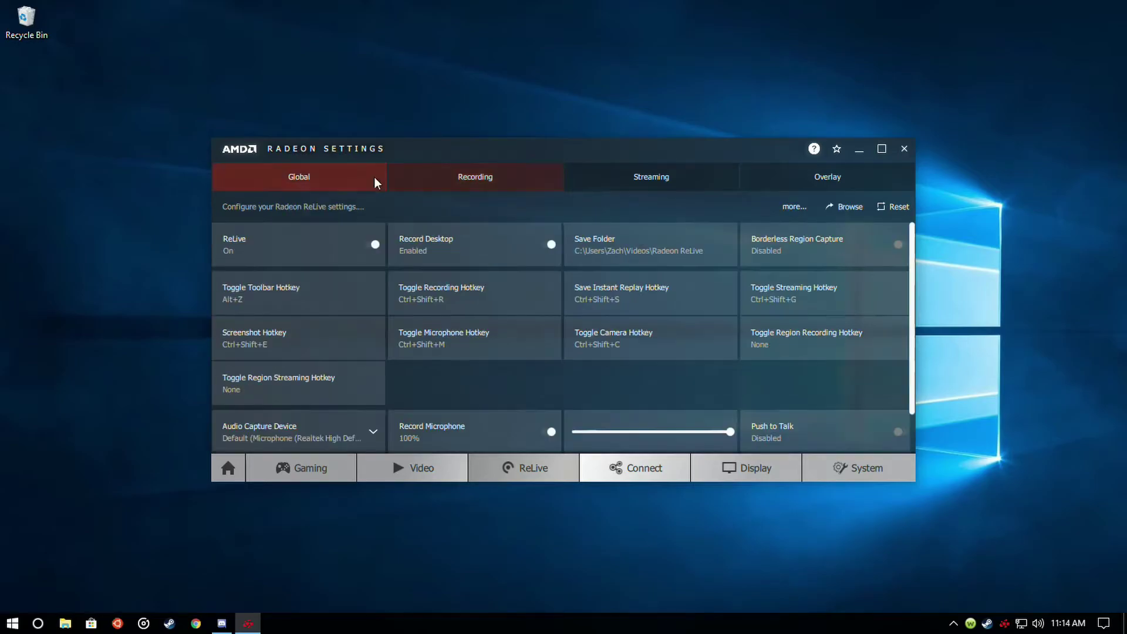
click(488, 173)
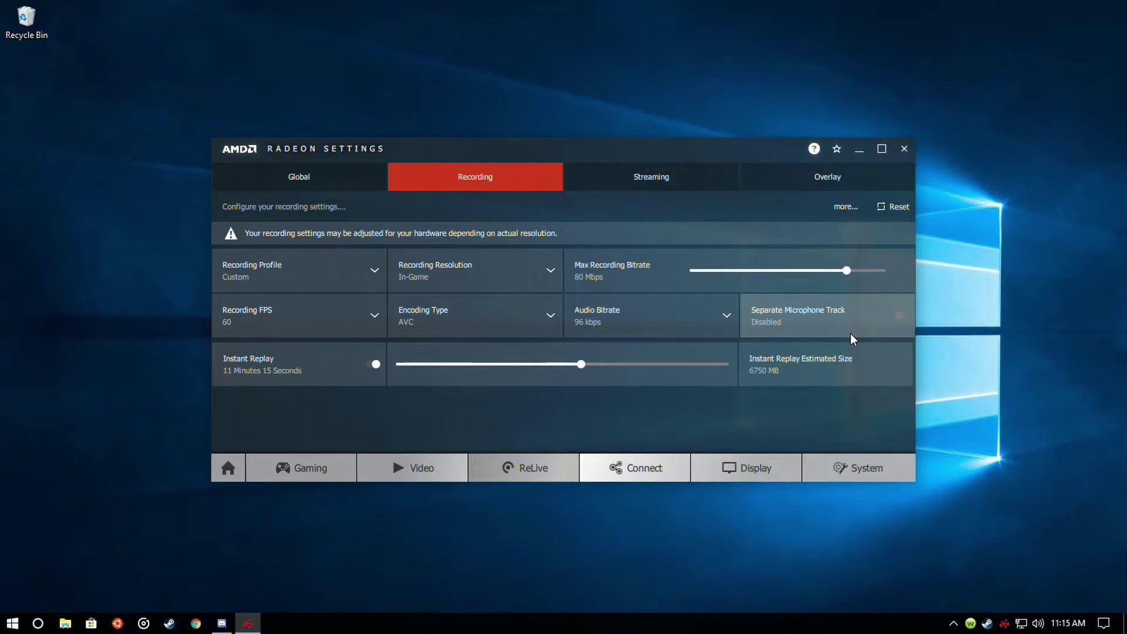
Review the ReLive streaming settings, including the streaming FPS and audio bitrate choices, and return to the global settings
click(663, 187)
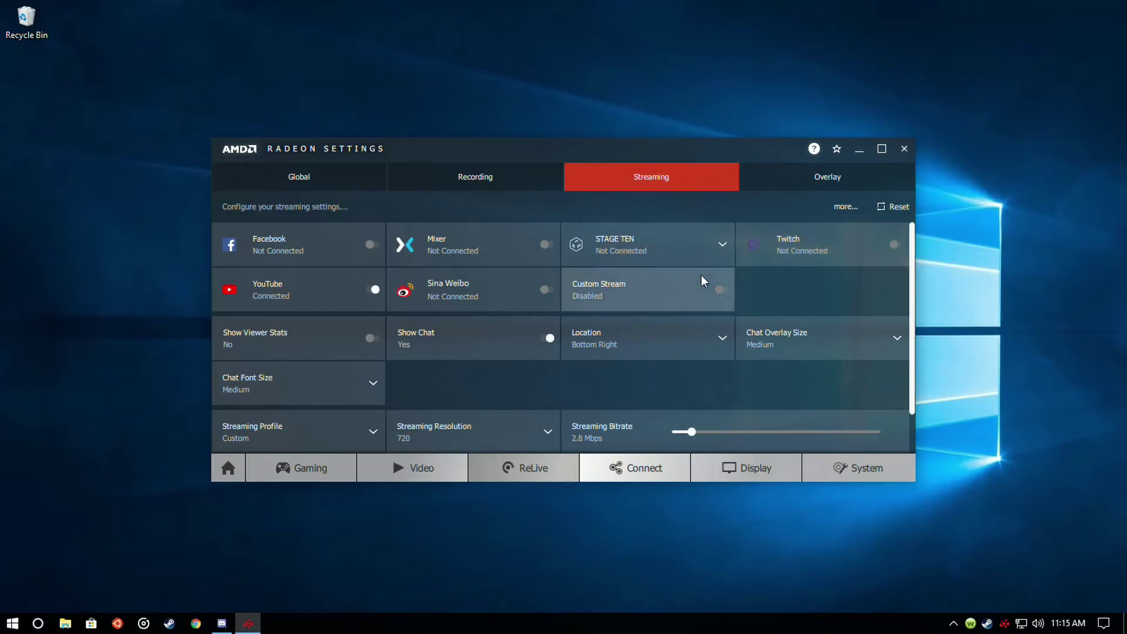
scroll(702, 279, down, 1)
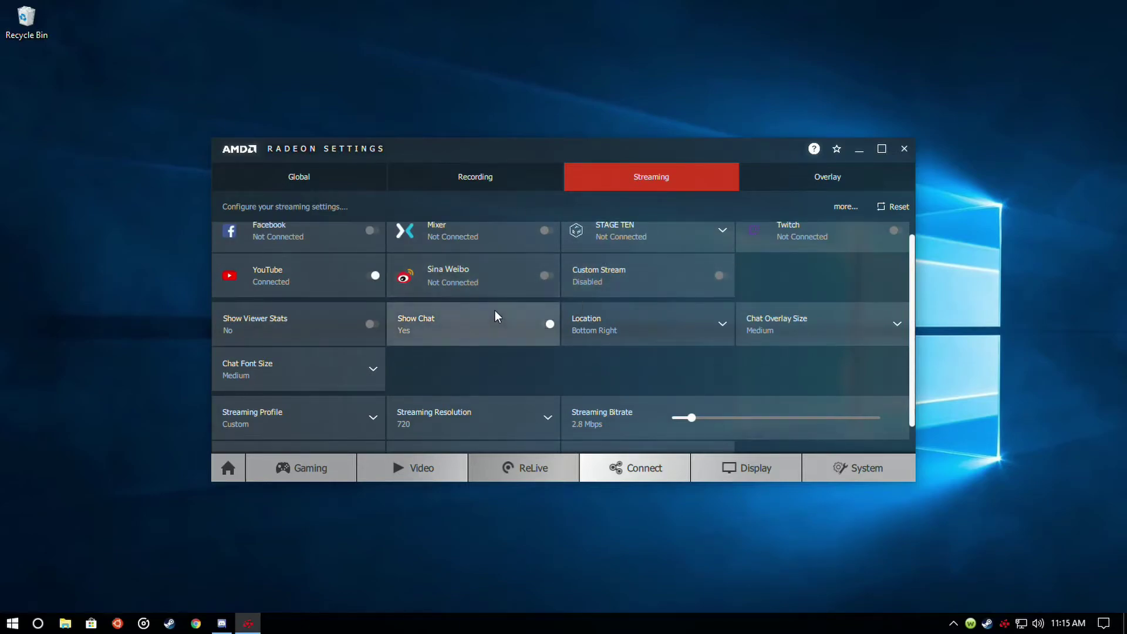
scroll(485, 376, down, 1)
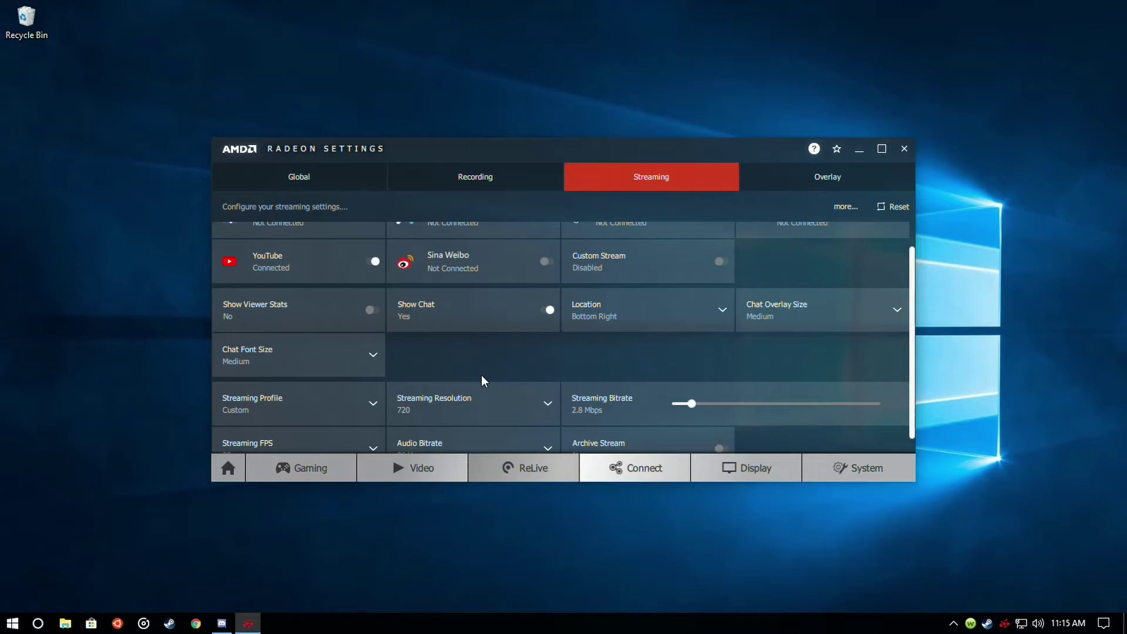
scroll(482, 380, down, 1)
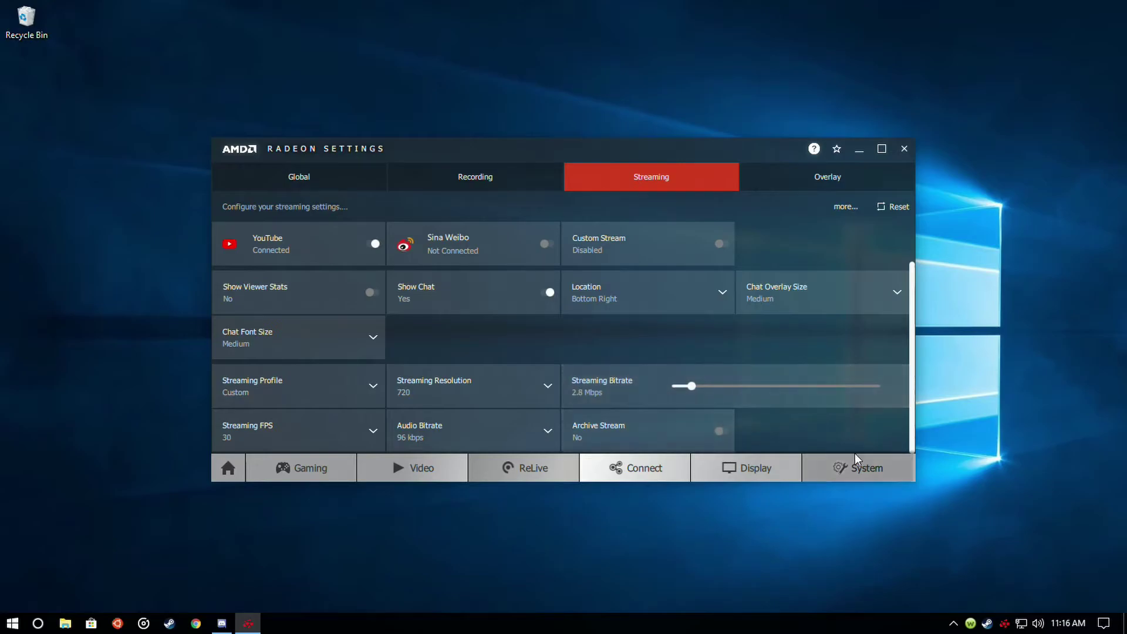
click(267, 424)
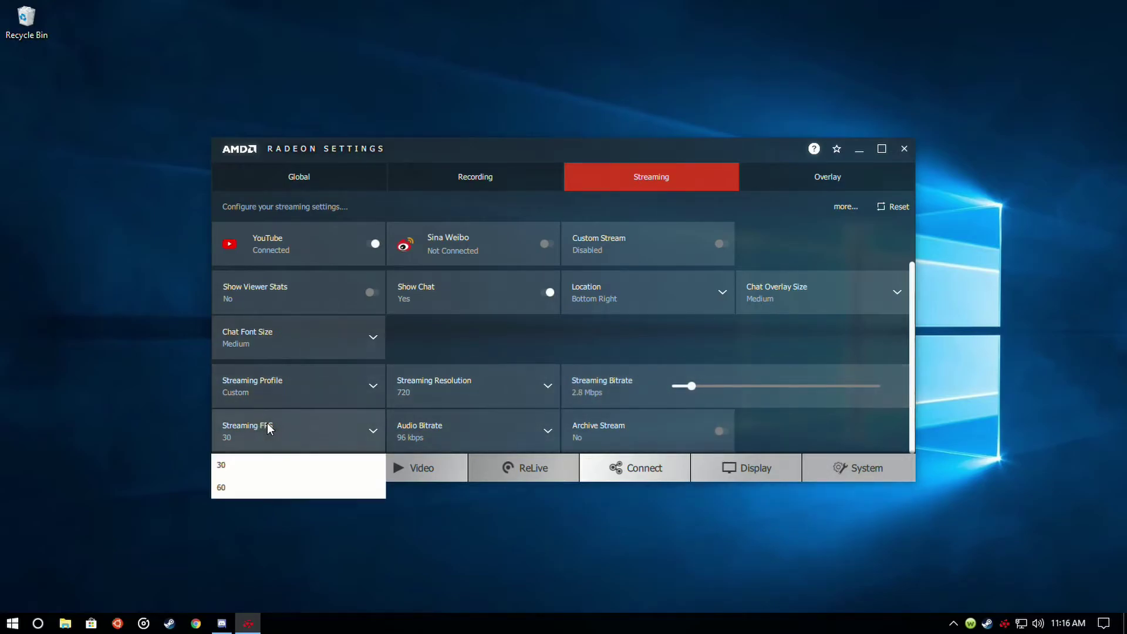
click(267, 424)
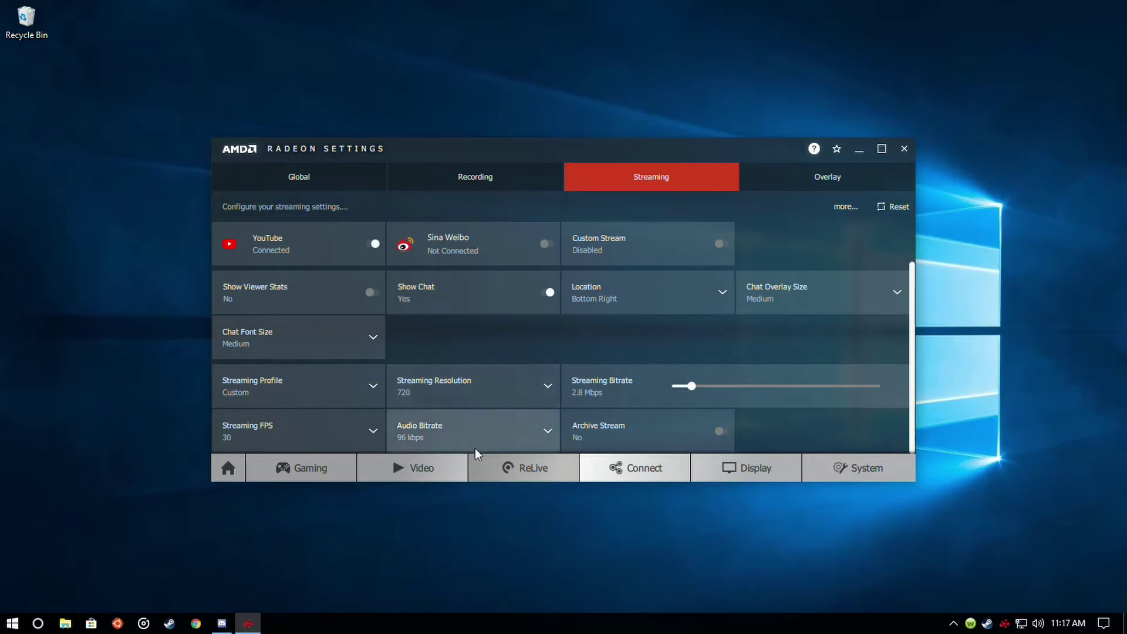
click(445, 434)
click(446, 435)
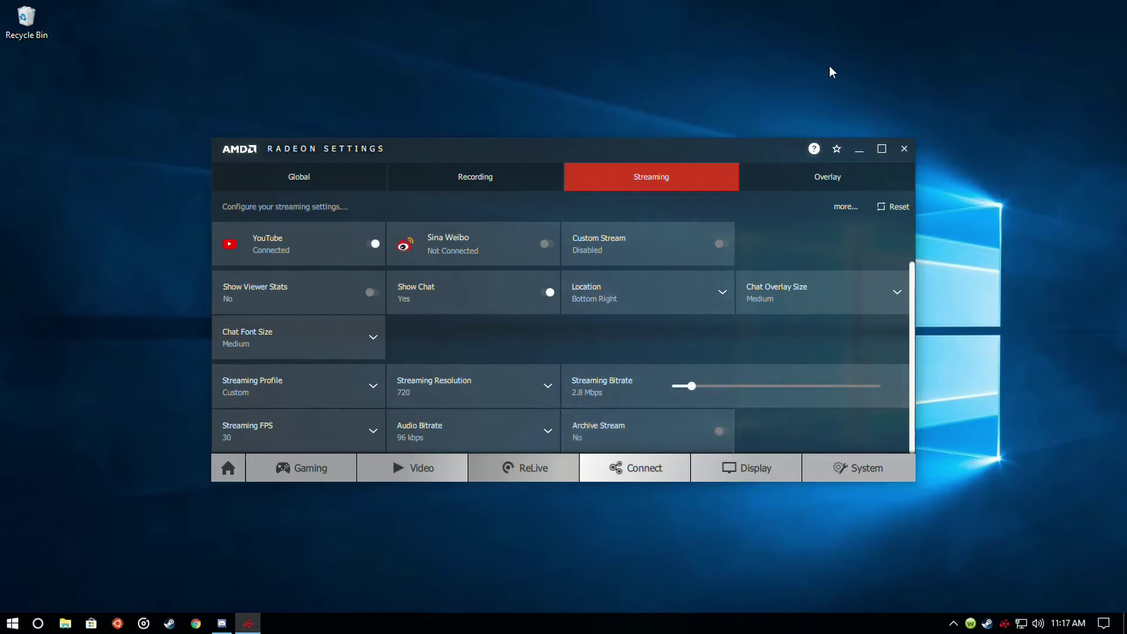
click(350, 184)
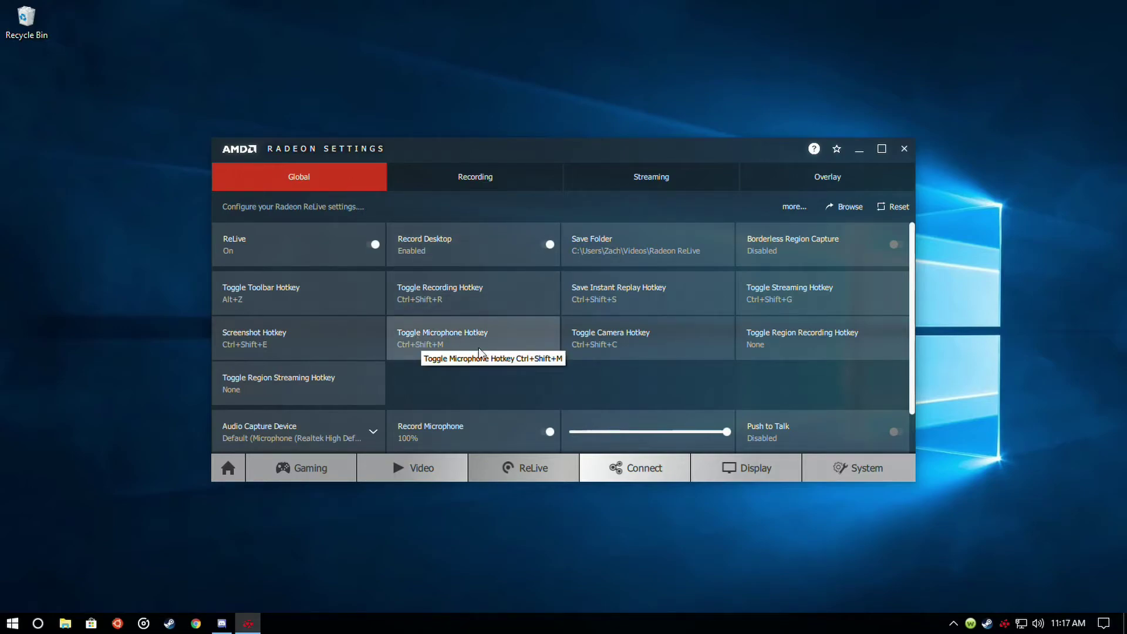
Close Radeon Settings and launch OBS Studio (64bit)
click(908, 151)
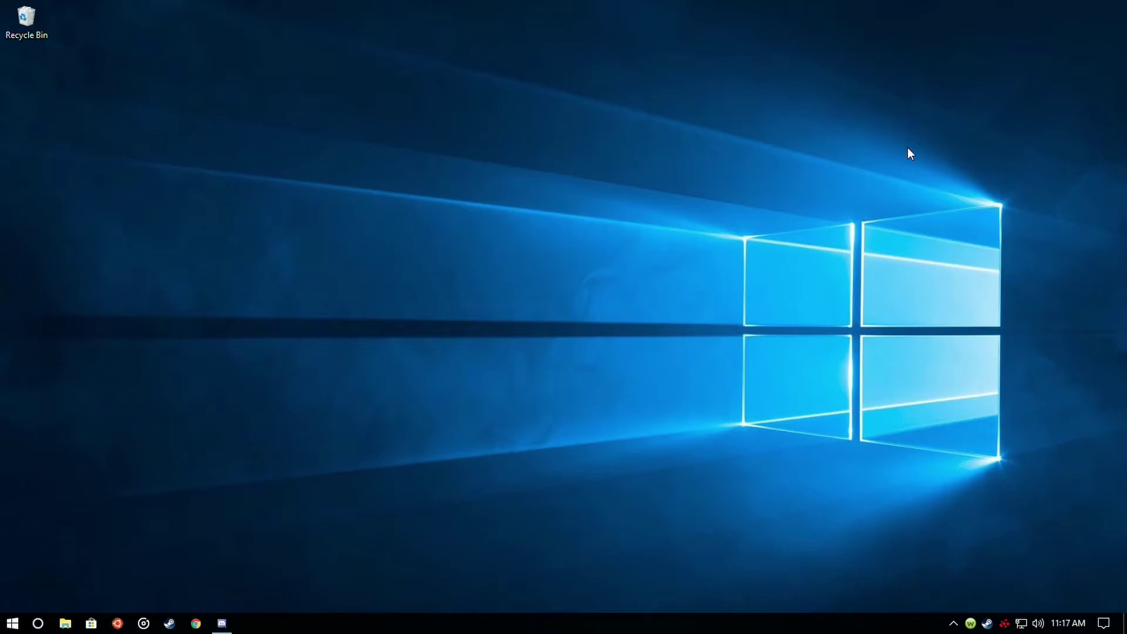
key(super)
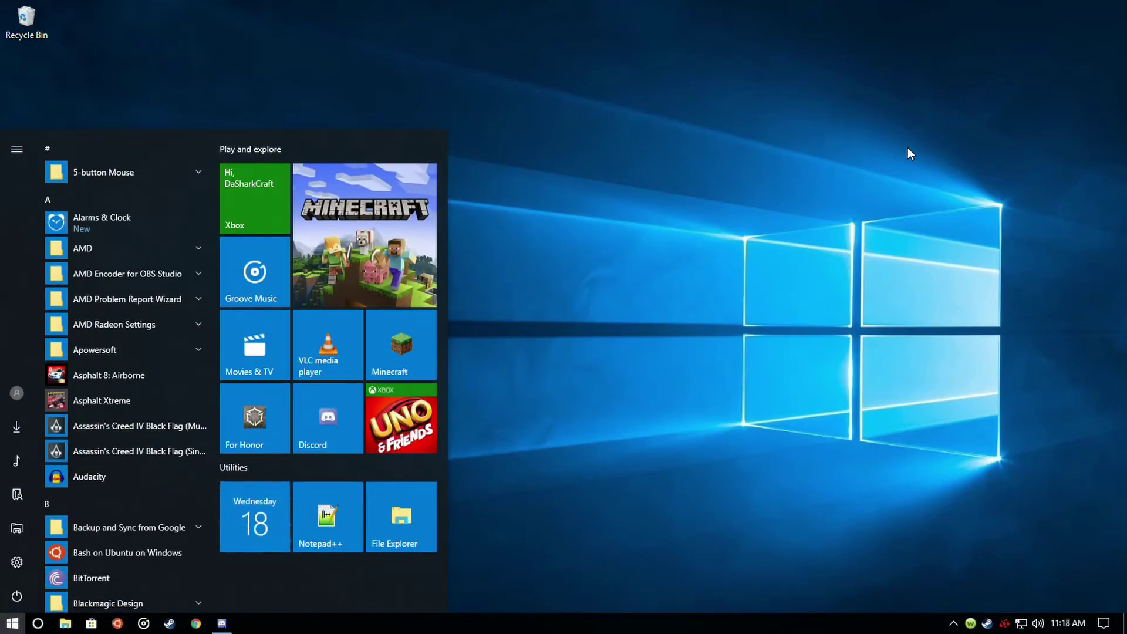
text(OBS)
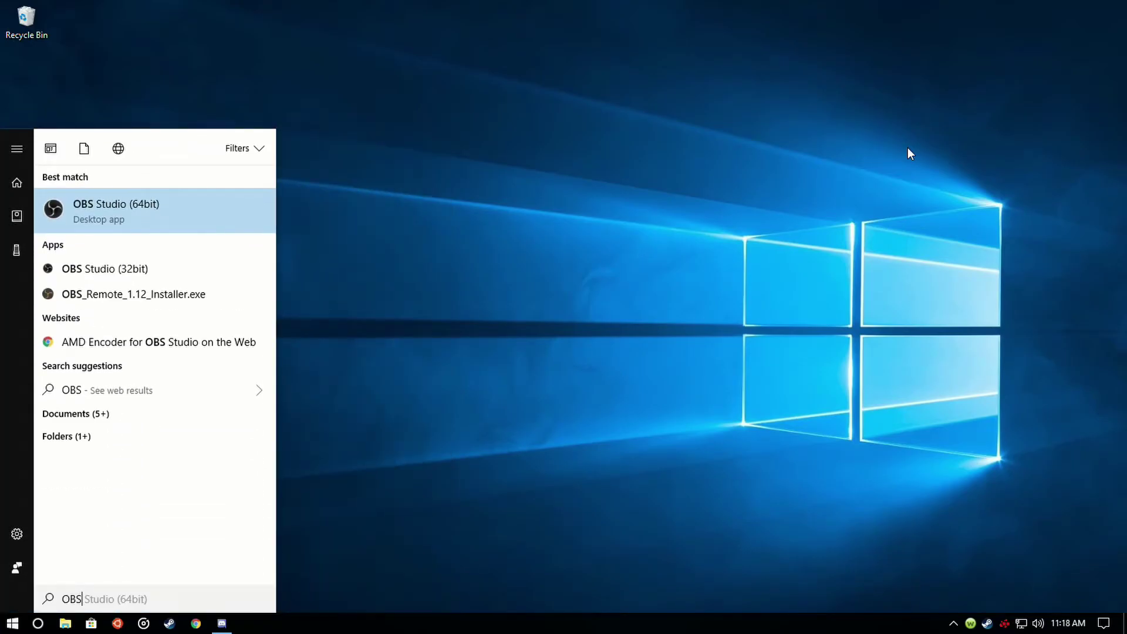
key(Return)
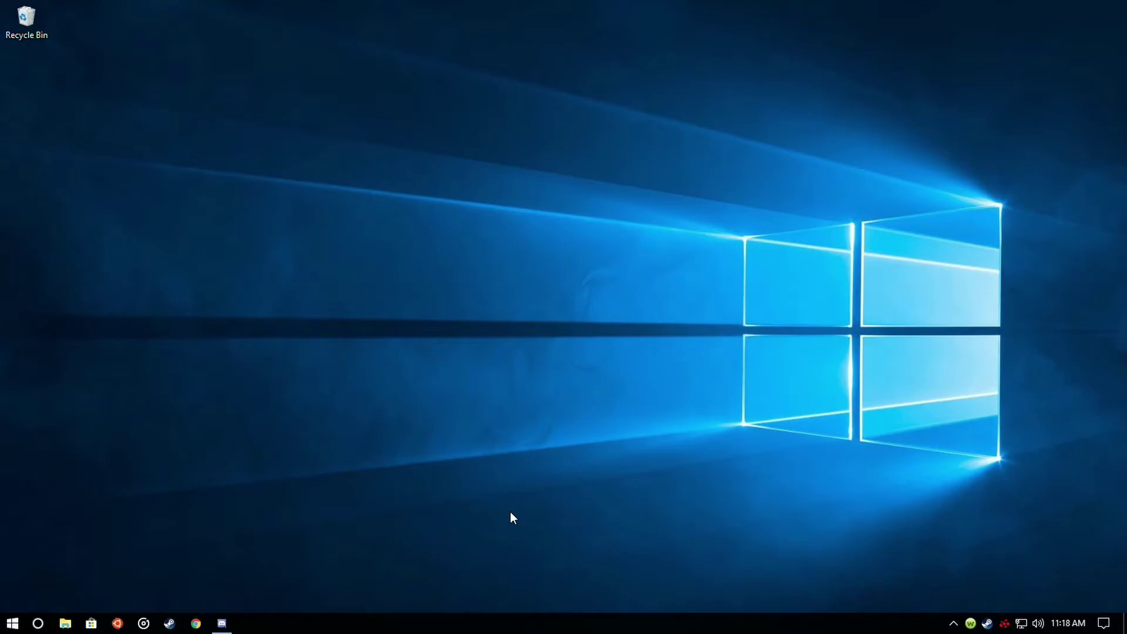
key(super)
text(OBS)
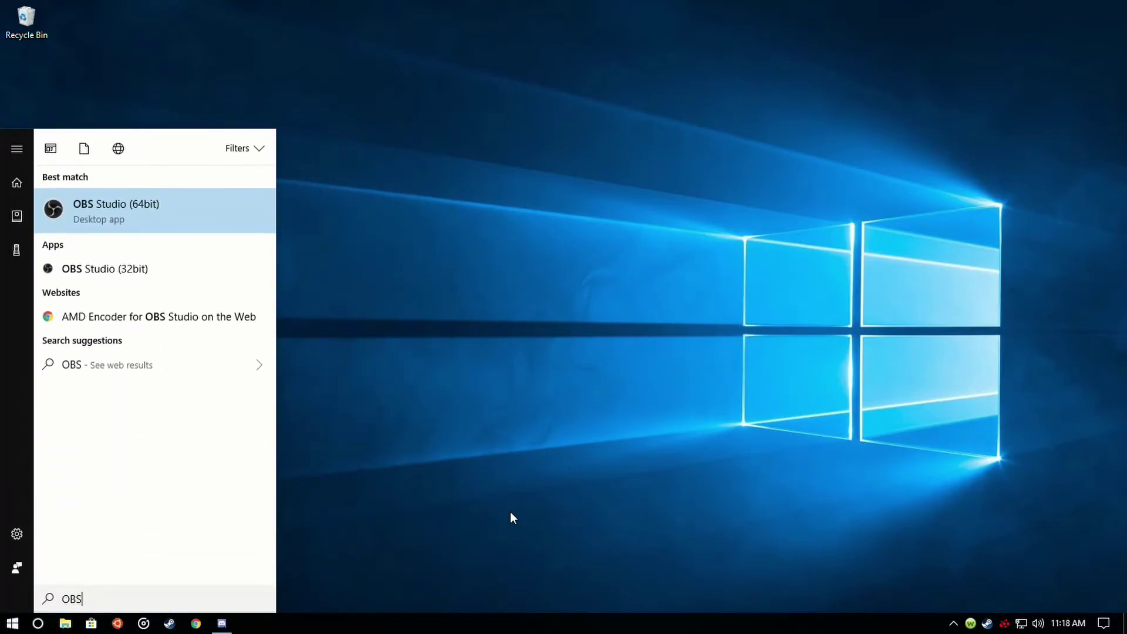
key(Return)
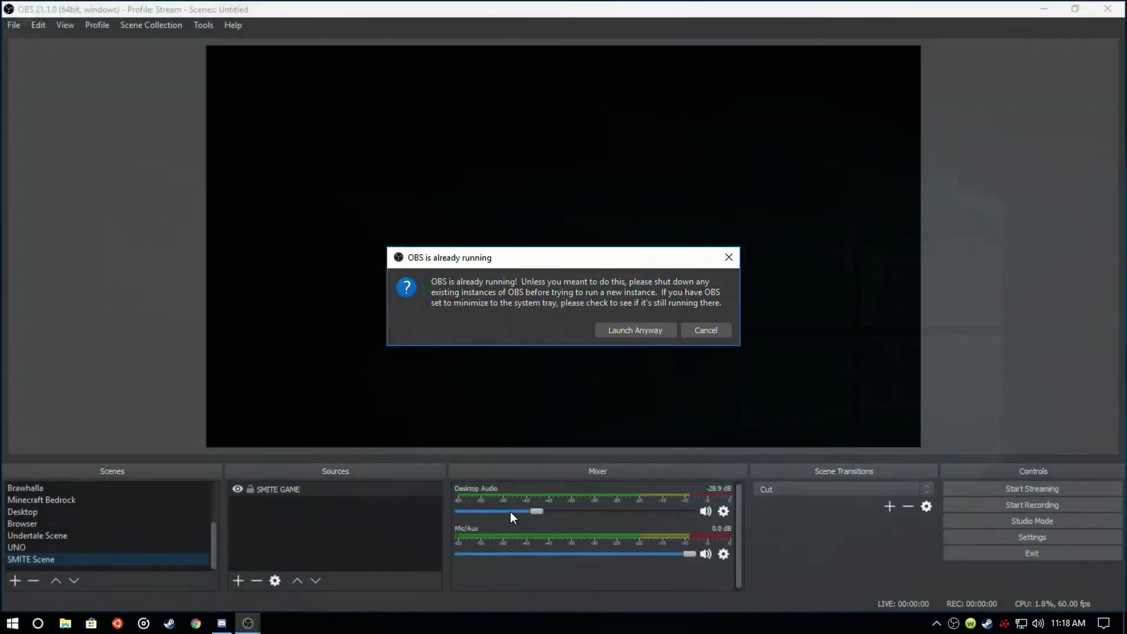
click(707, 331)
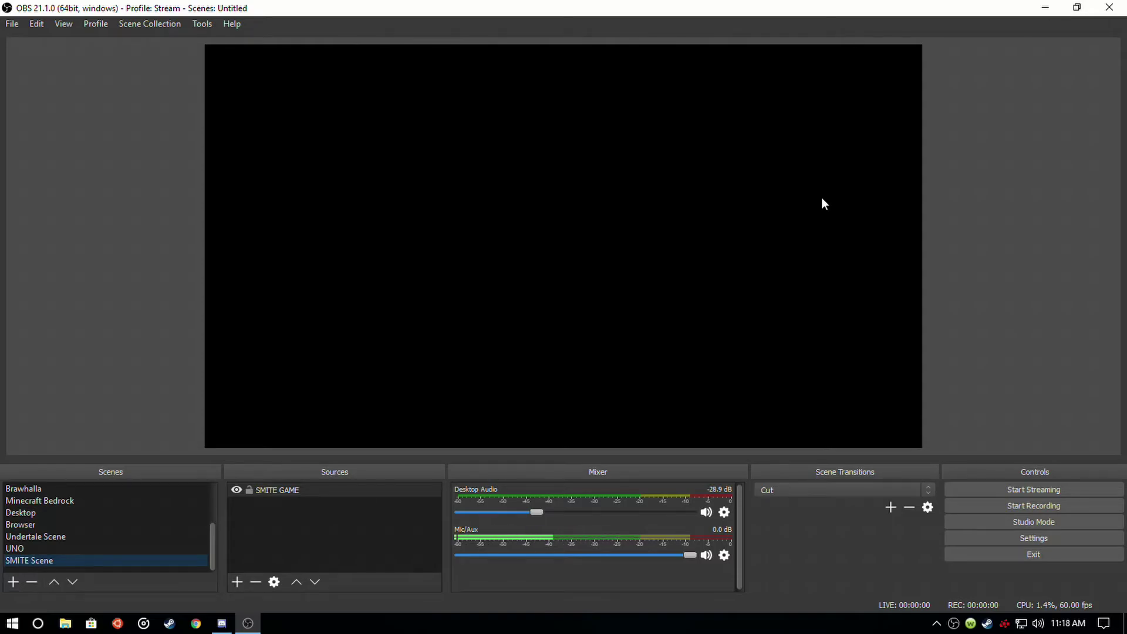
Compare the x264 and H264/AVC (AMD Advanced Media Framework) streaming encoders in the output settings, ending on the H264/AVC encoder
click(1057, 537)
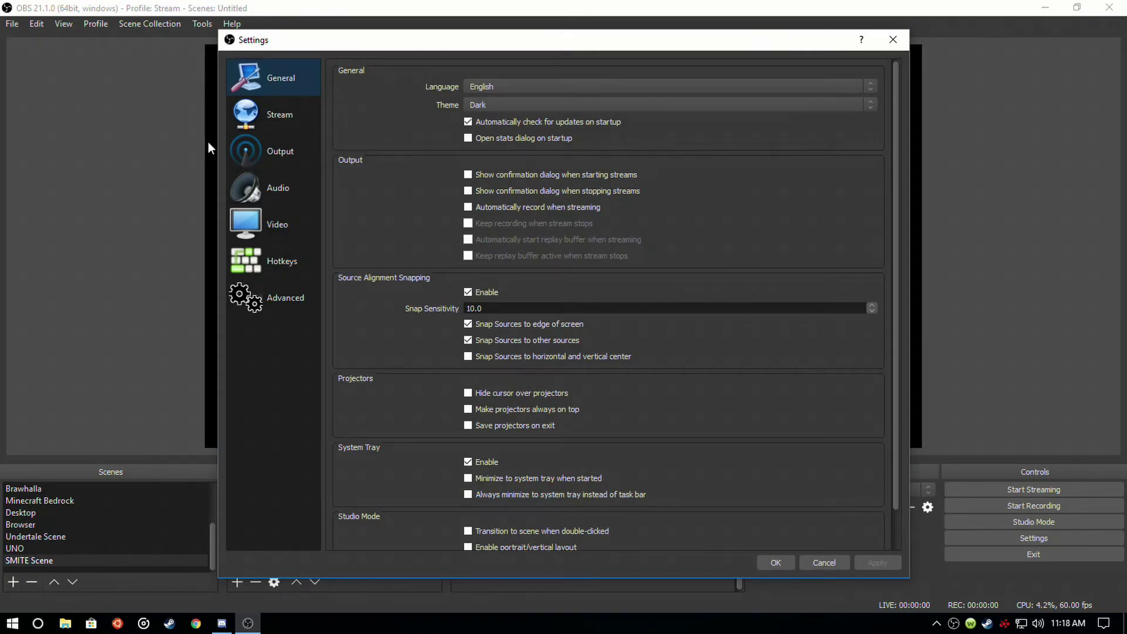
click(234, 151)
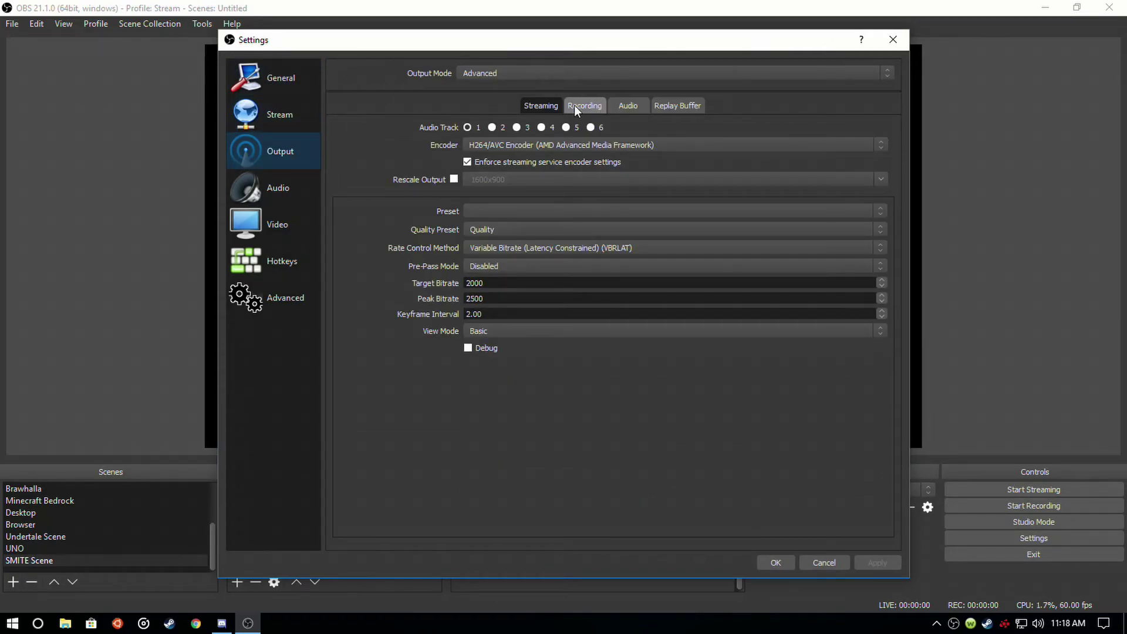
click(556, 146)
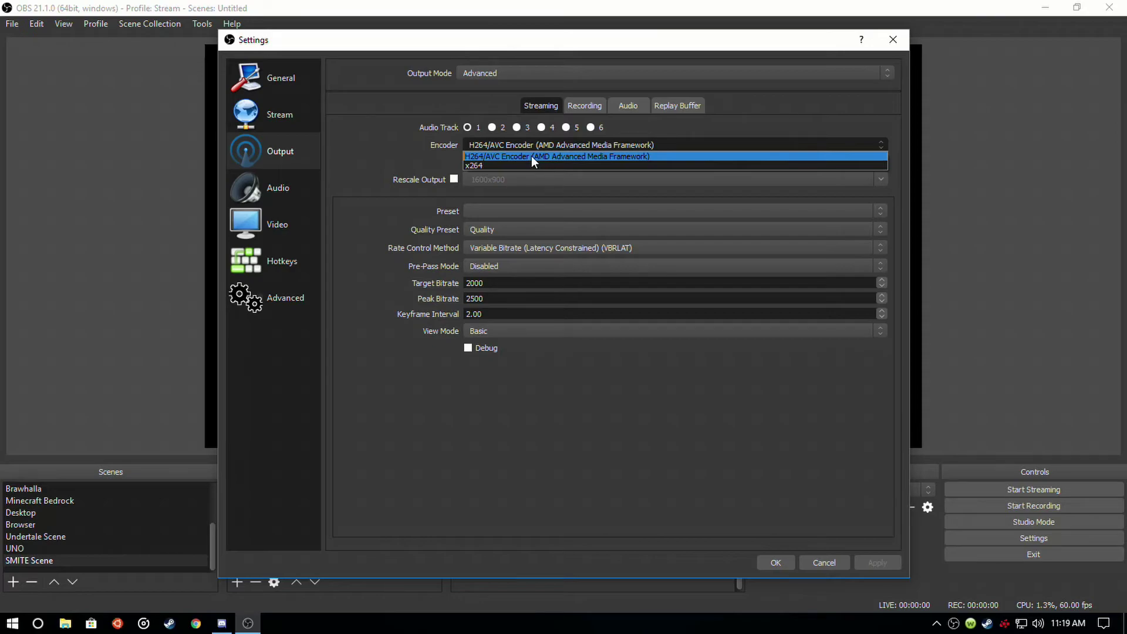
click(577, 165)
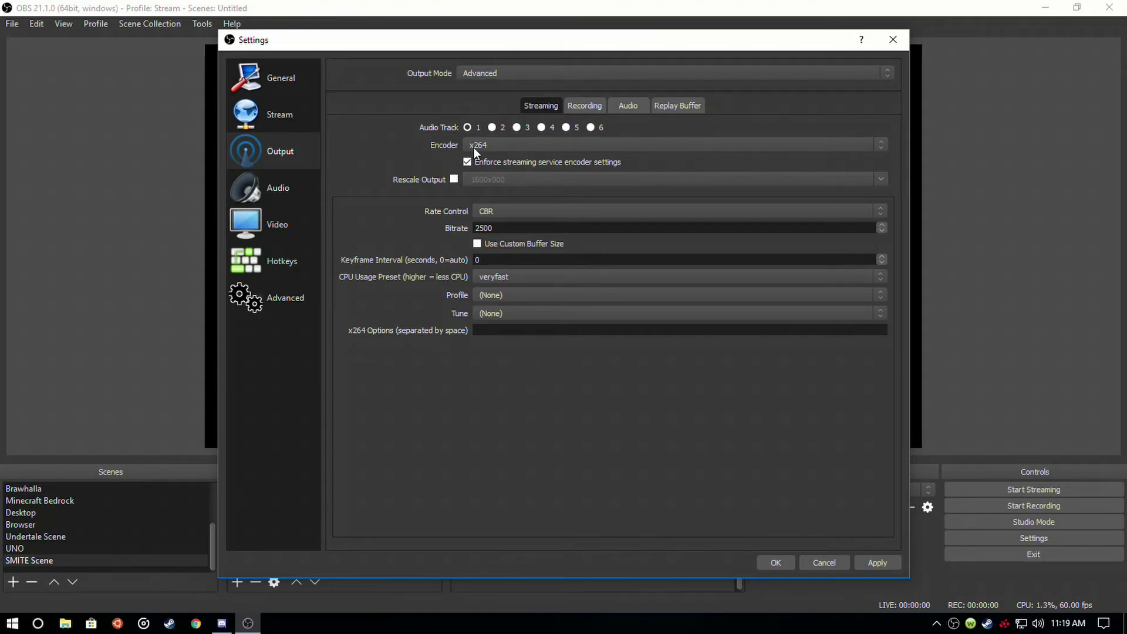
click(532, 144)
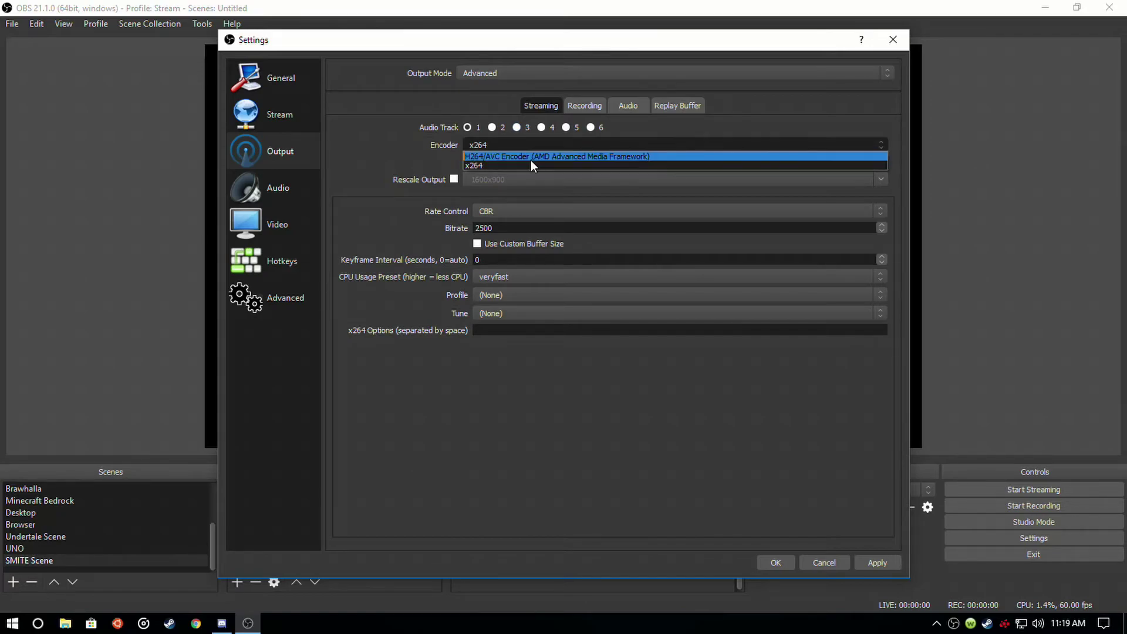
click(548, 157)
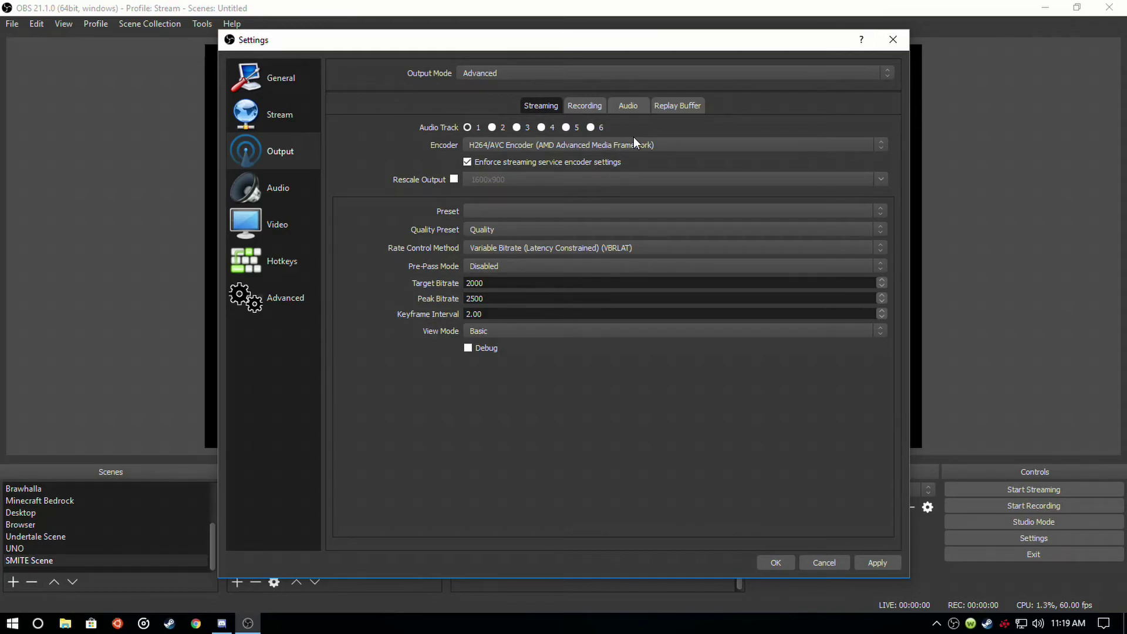
Review the recording output's encoder, type and quality preset choices, keeping the Quality preset
click(595, 109)
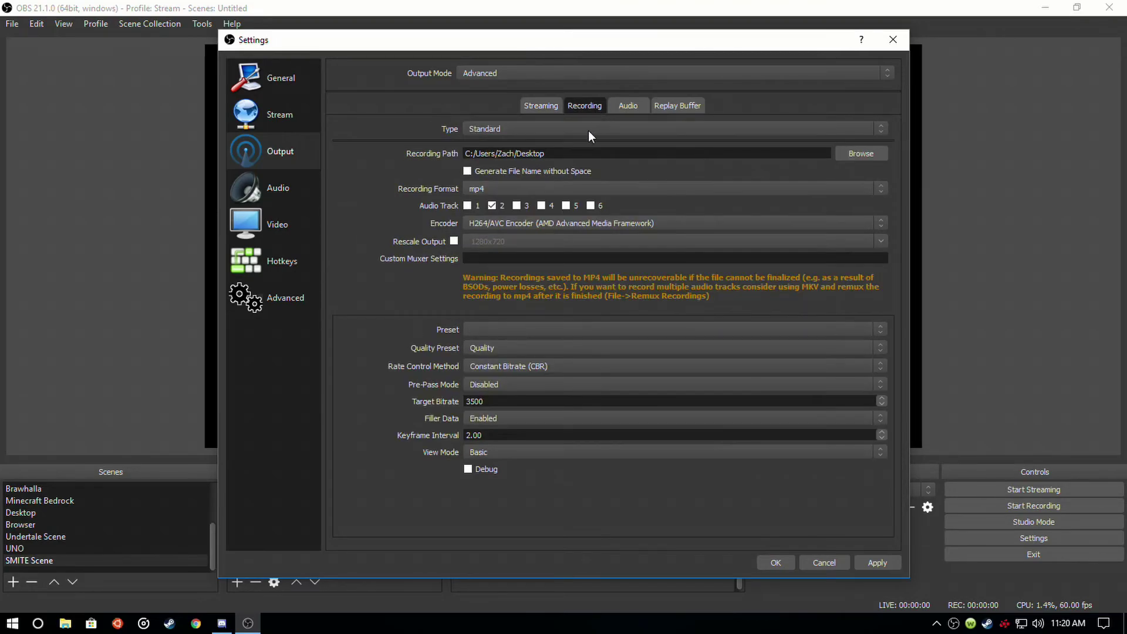
click(570, 219)
click(569, 220)
click(540, 131)
click(543, 131)
click(541, 351)
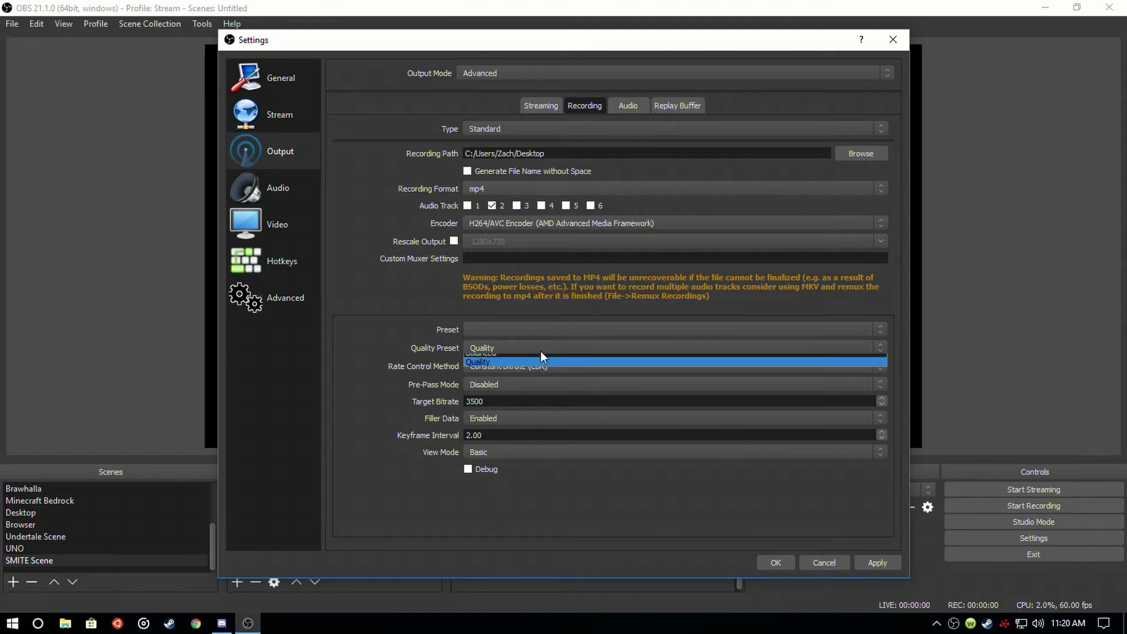
click(547, 347)
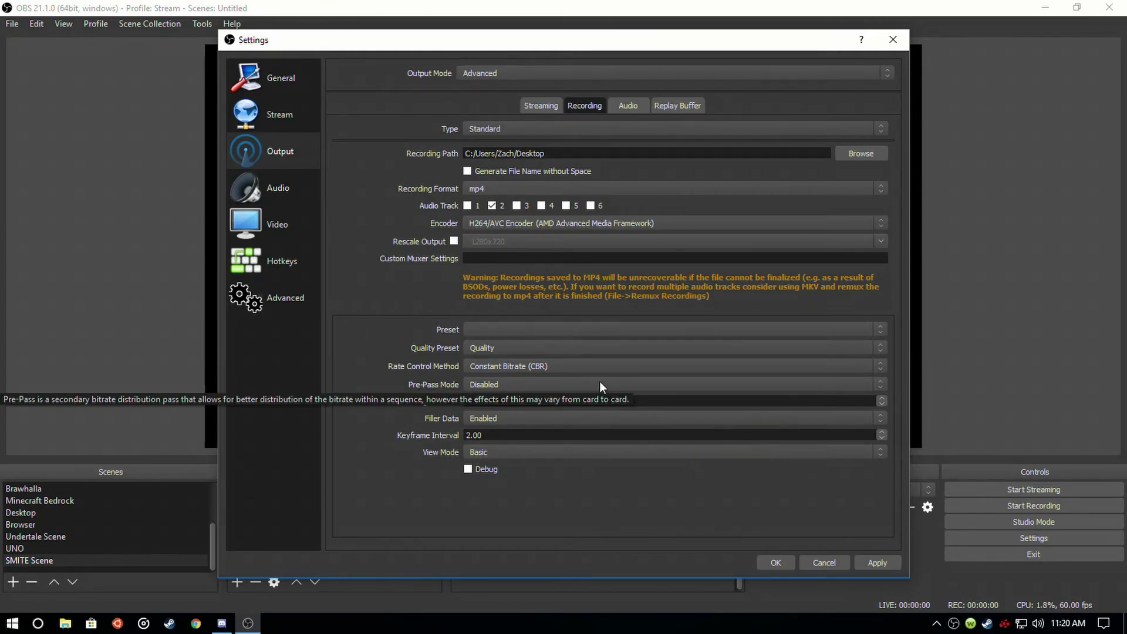
Set the recording rate control method to Variable Bitrate (Peak Constrained) (VBR) and inspect its target bitrate
click(569, 368)
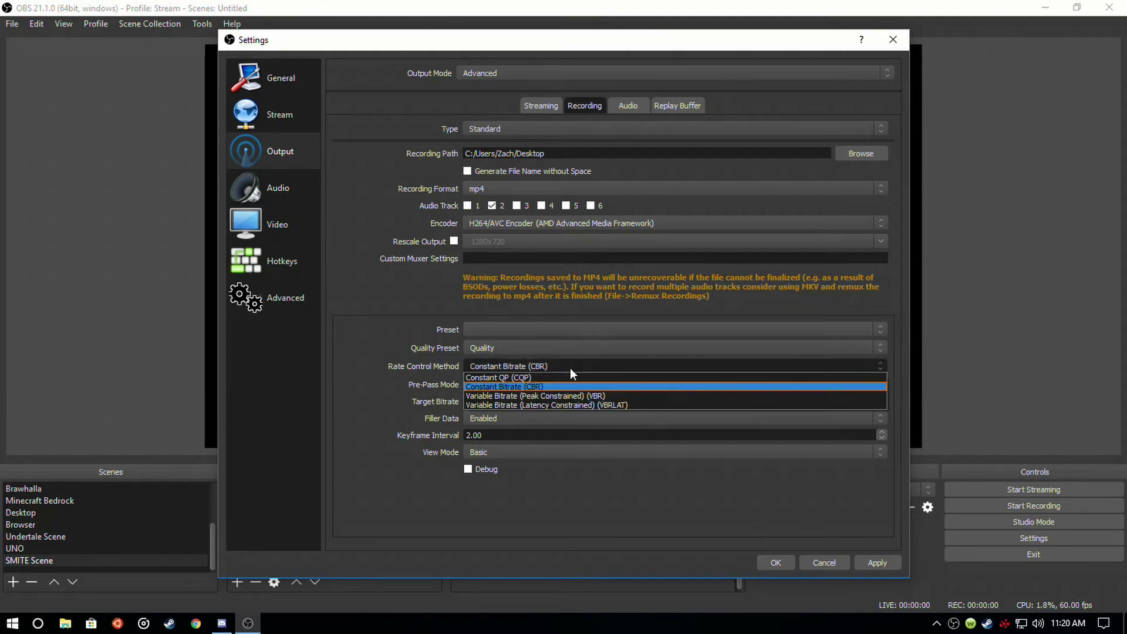
click(599, 397)
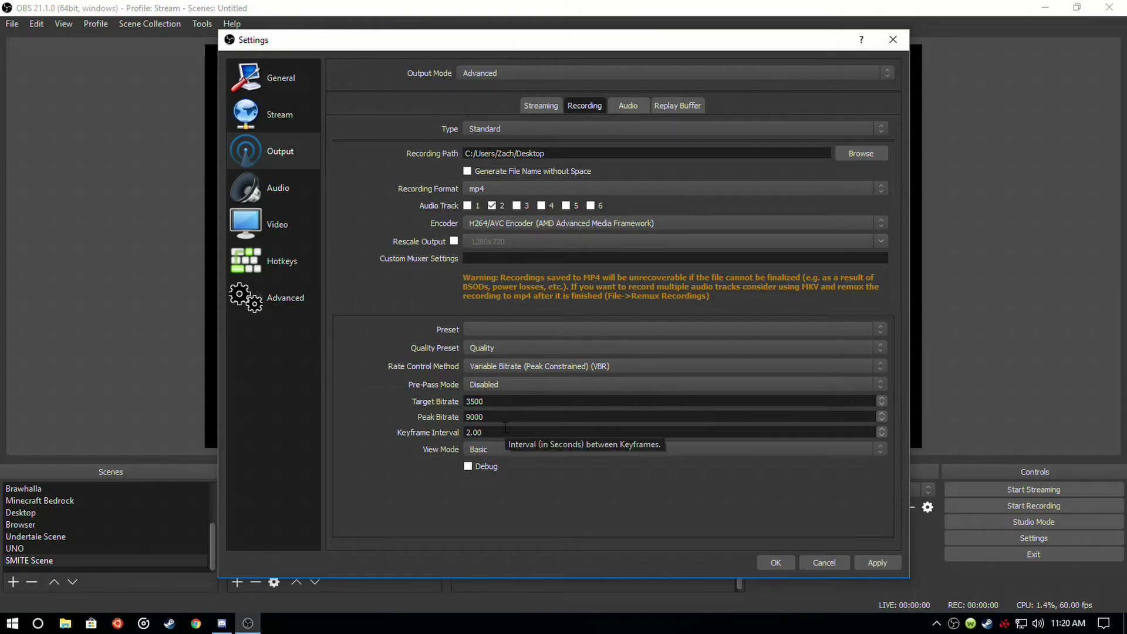
double_click(474, 401)
click(495, 403)
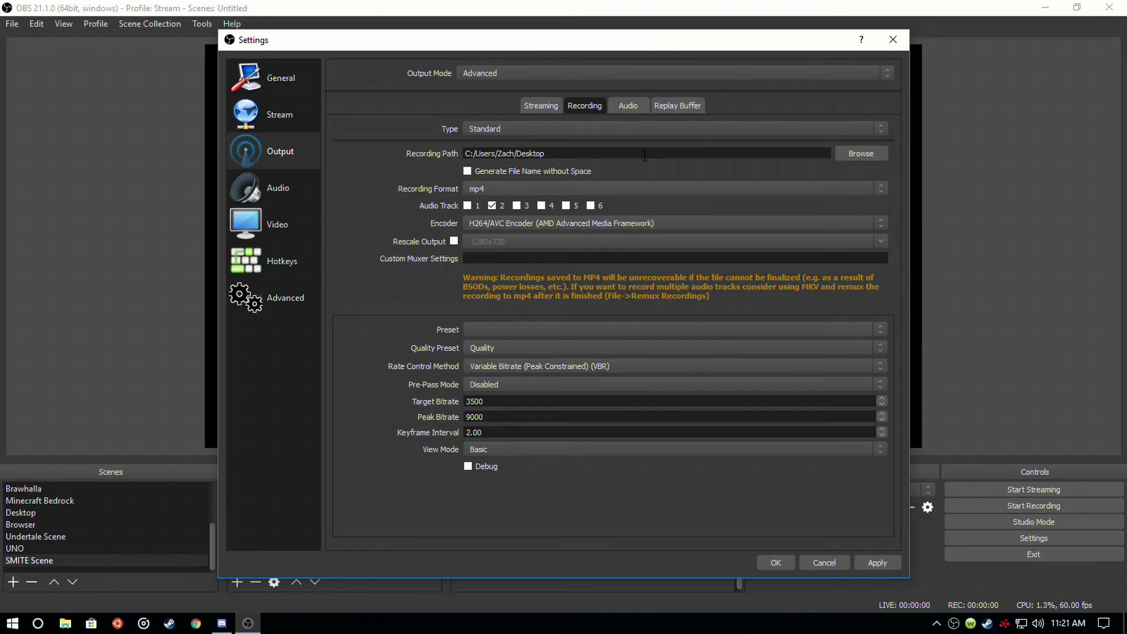
Inspect the replay buffer's time and memory limits by enabling it temporarily, and save the settings with the buffer disabled
click(679, 107)
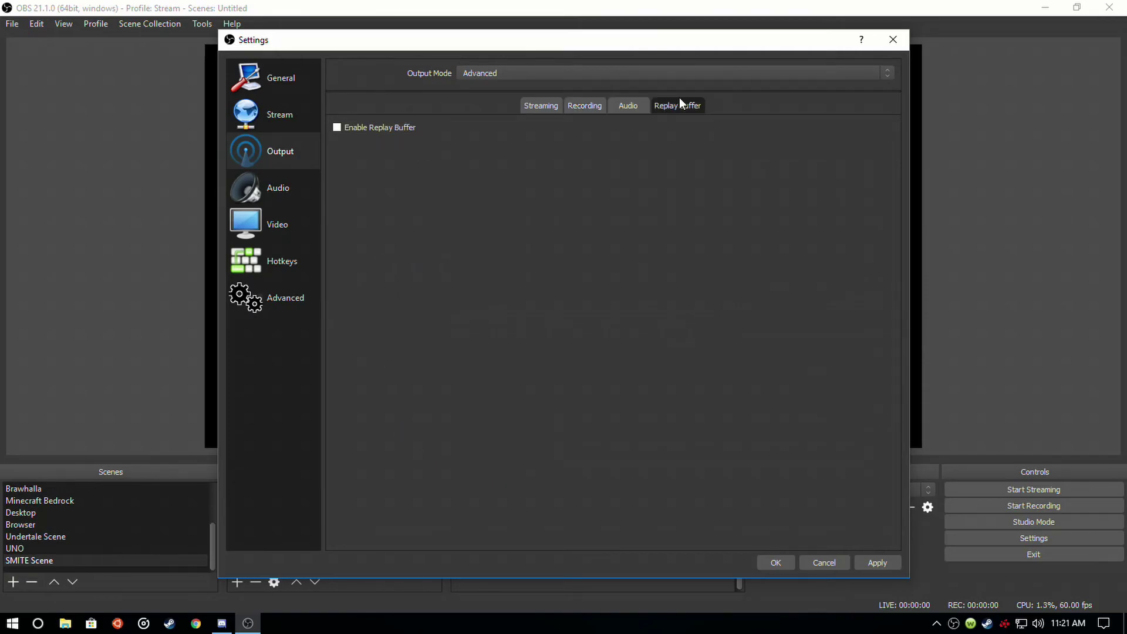
click(369, 128)
drag(514, 168, 440, 169)
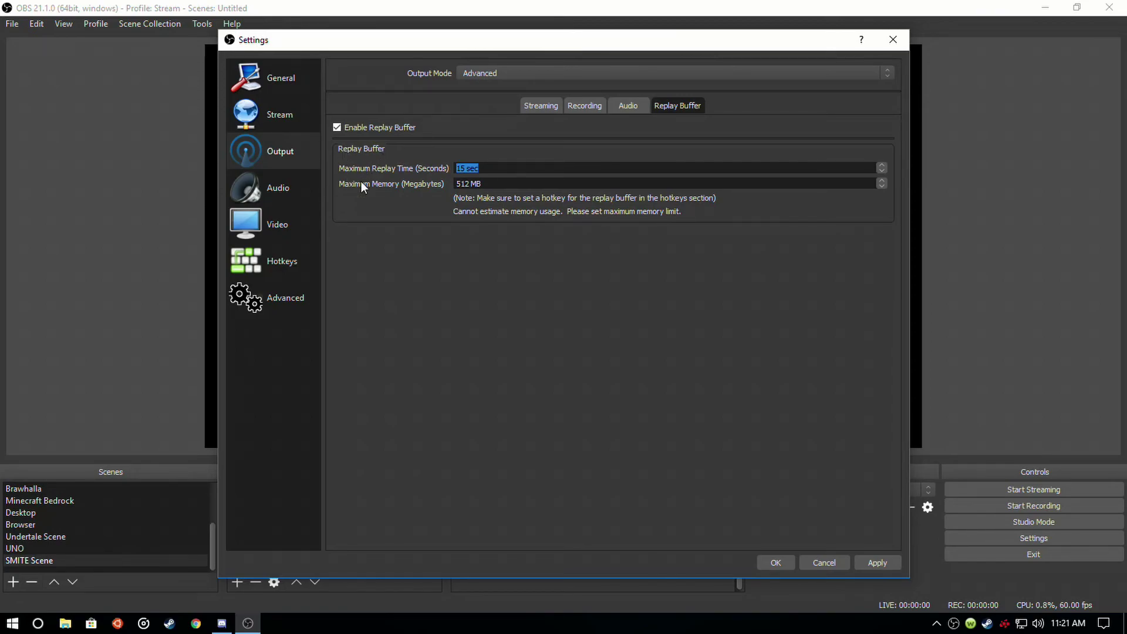
click(345, 186)
drag(494, 187, 455, 186)
click(405, 127)
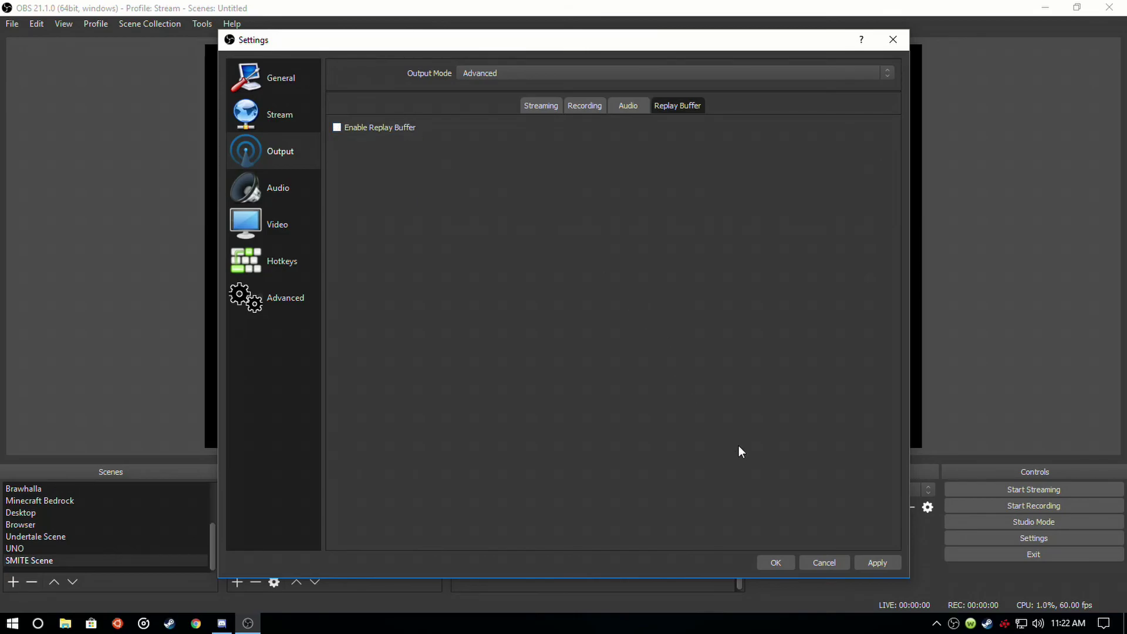
click(785, 562)
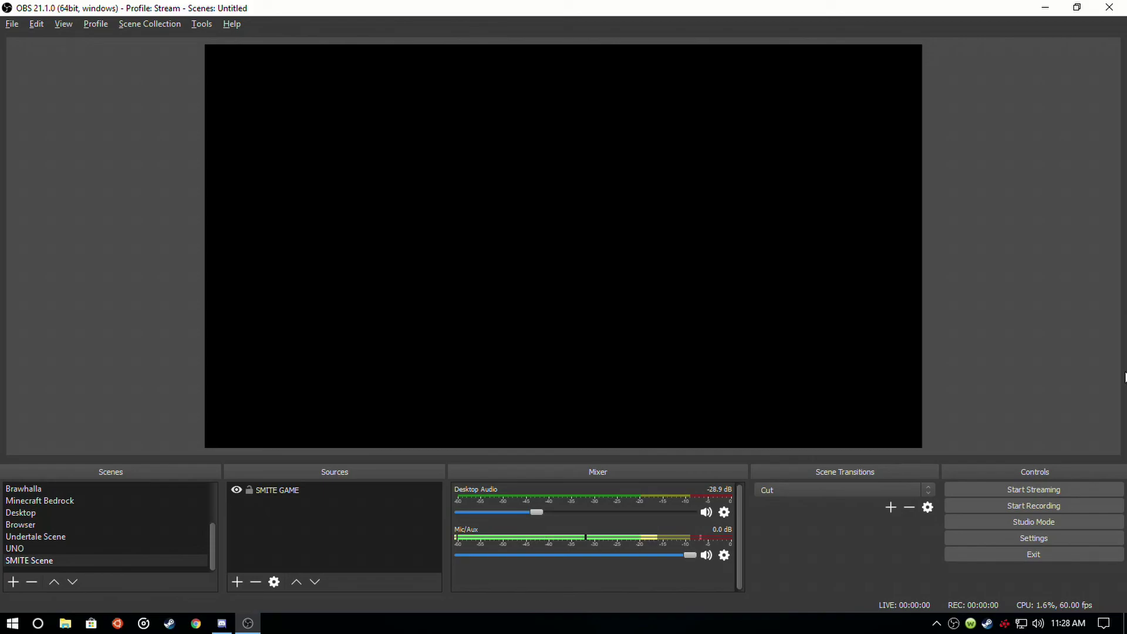
Switch to Radeon Settings, view the global ReLive settings and hotkeys, and close the window
right_click(1005, 623)
click(1028, 565)
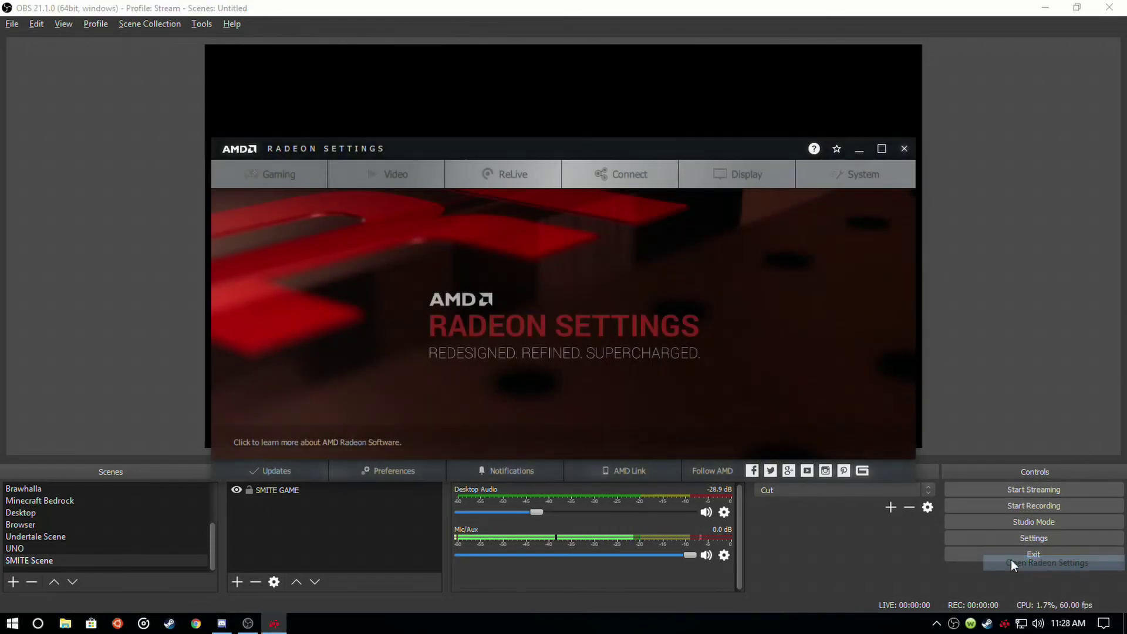
click(534, 179)
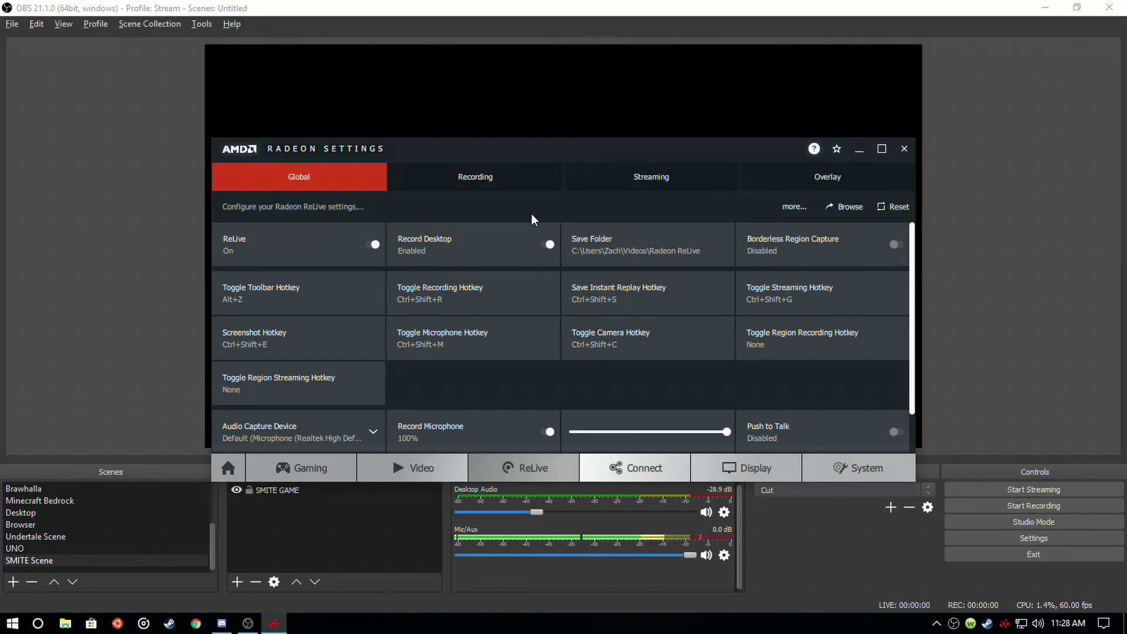
click(904, 150)
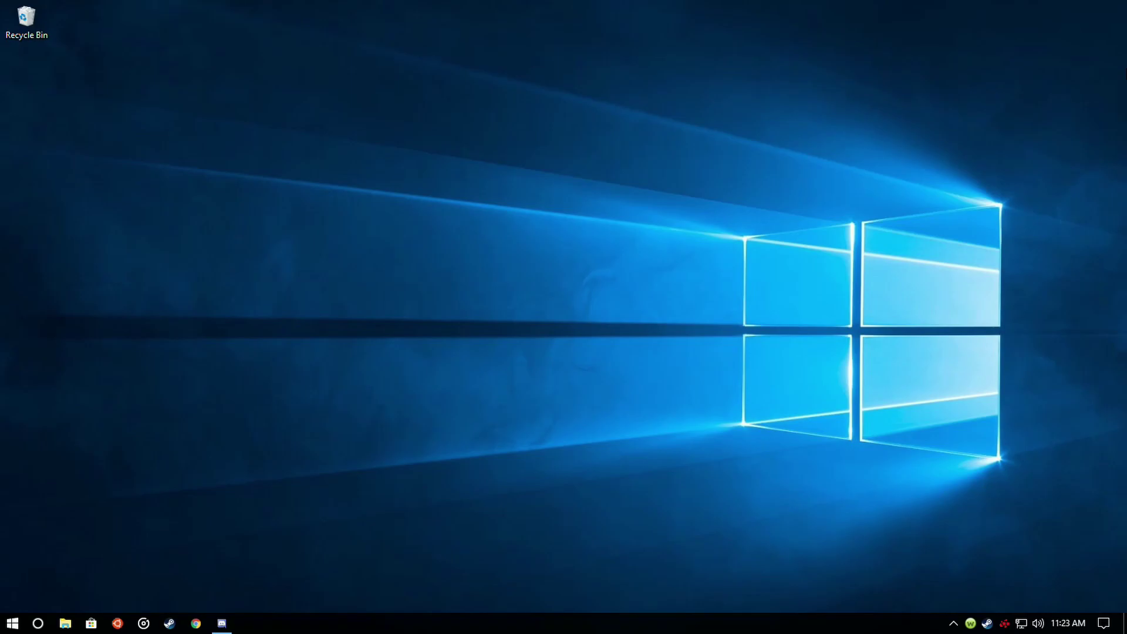
Bring up the Radeon Overlay and show its ReLive record, stream and capture controls
key(alt+r)
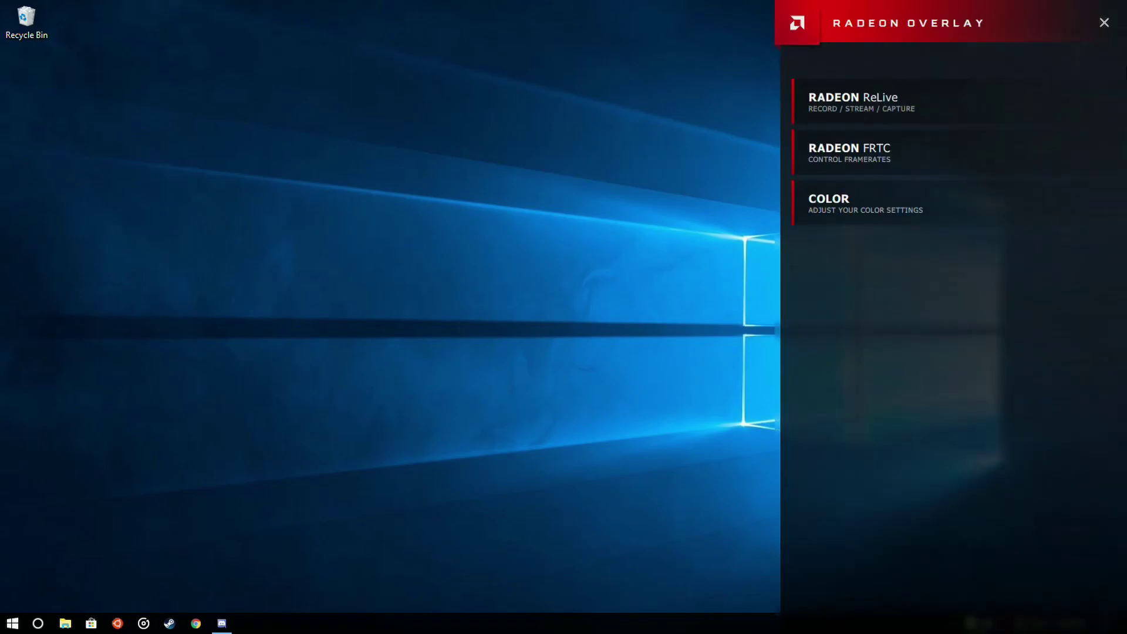
click(1008, 88)
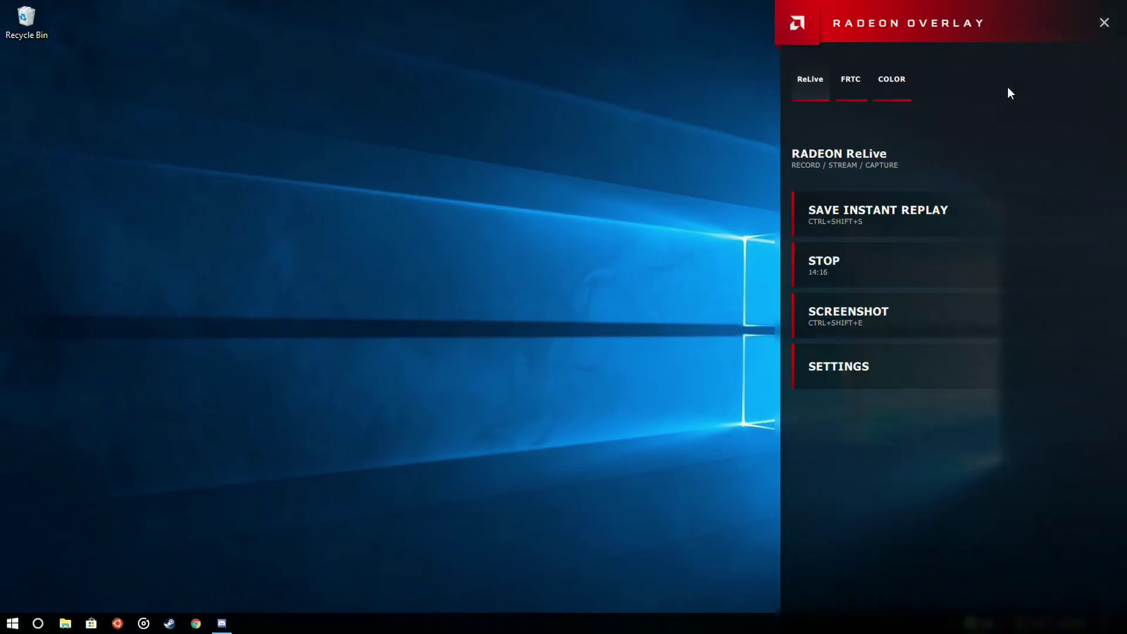